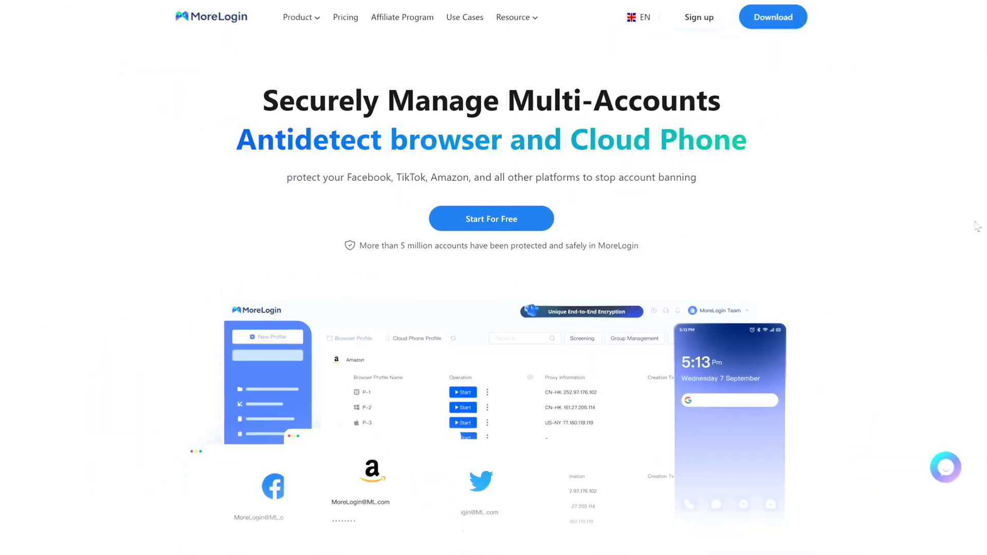
Step: Download the Windows MoreLogin installer .exe using Start For Free
left_click(490, 219)
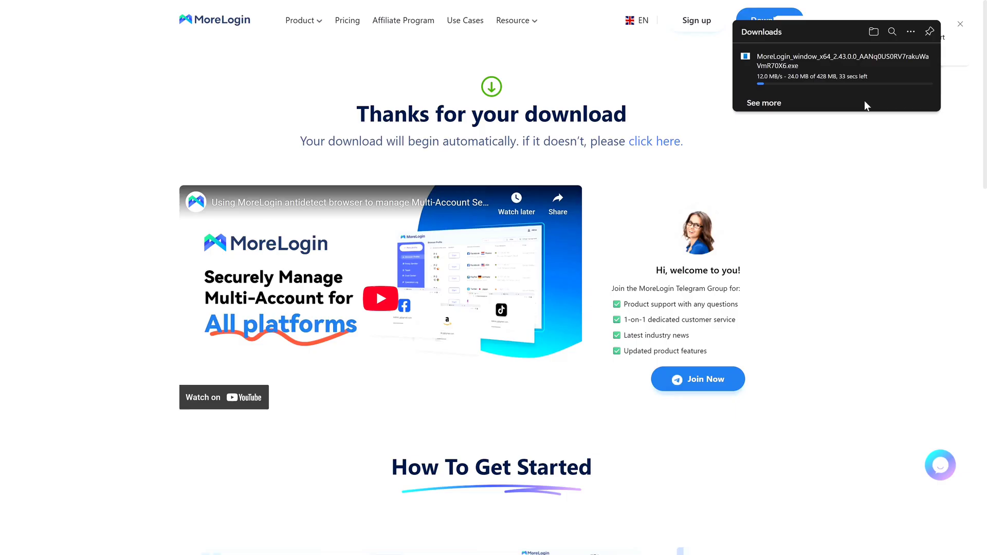
scroll(845, 202, "down", 3)
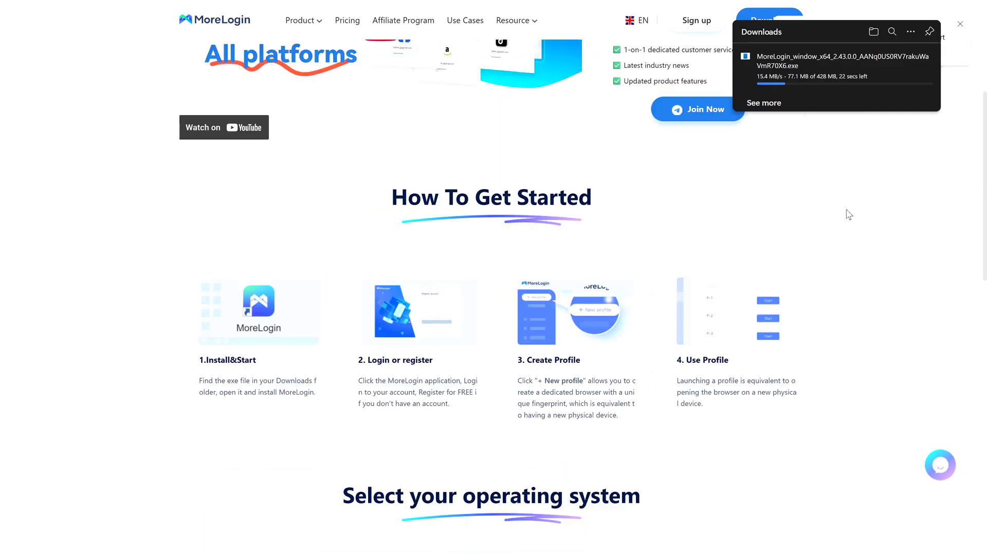
scroll(842, 214, "down", 4)
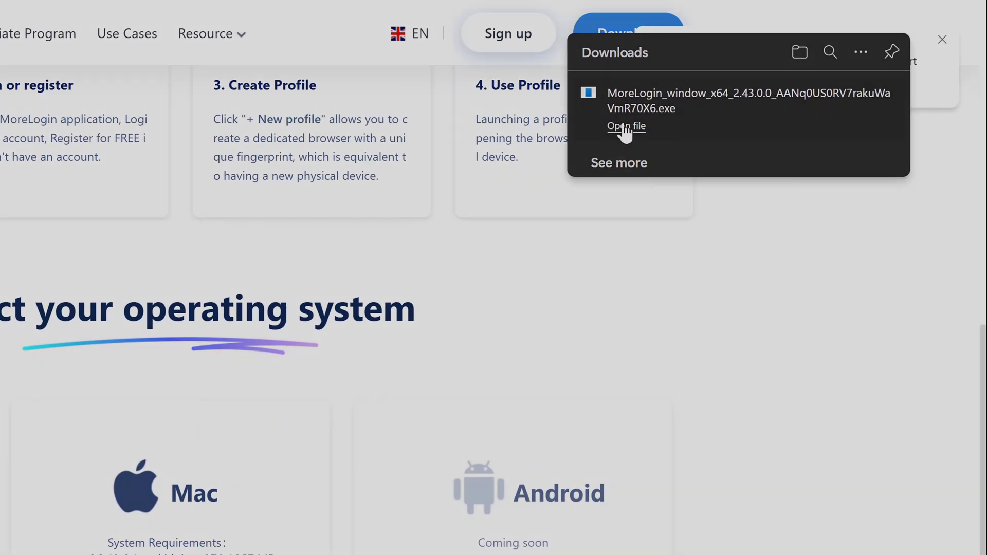
Step: Run the downloaded installer with One Click Installation and launch MoreLogin V2.43.0
left_click(625, 127)
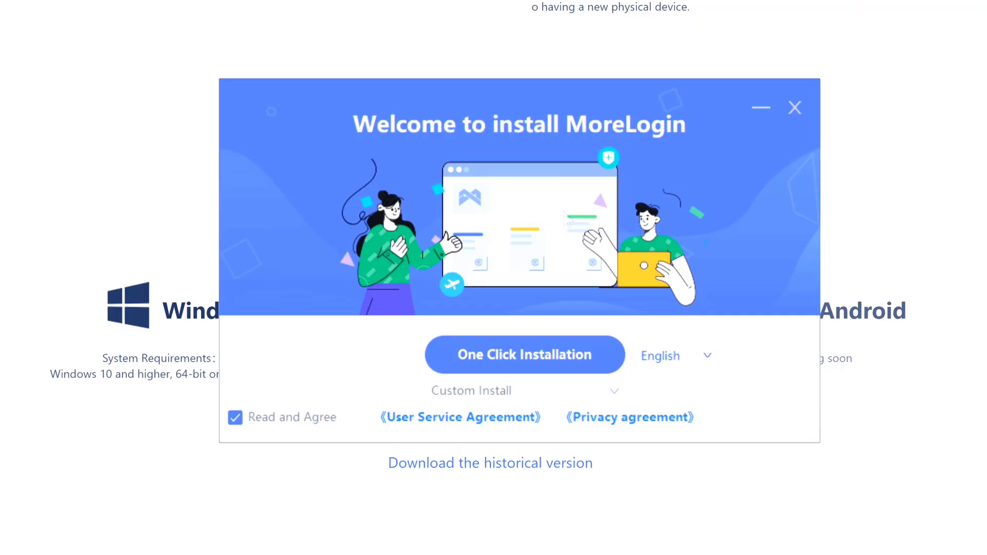
left_click(529, 354)
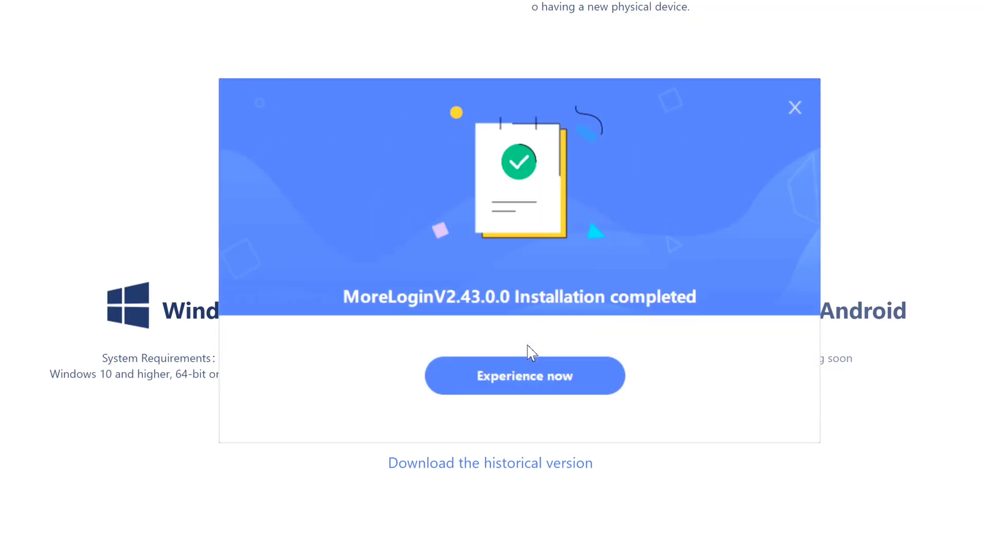
left_click(600, 385)
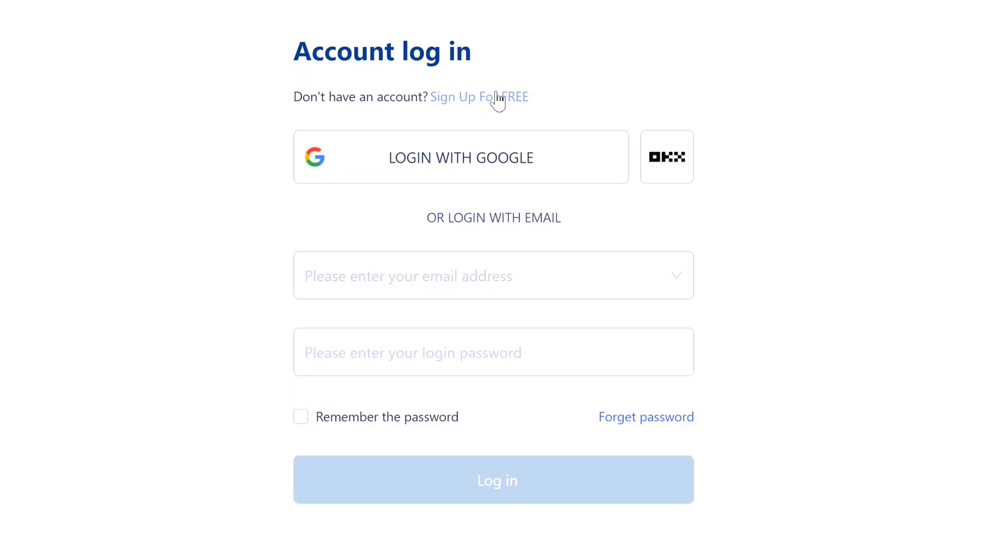
Step: Switch to sign-up, enter the email address and request a verification code
left_click(491, 166)
left_click(303, 102)
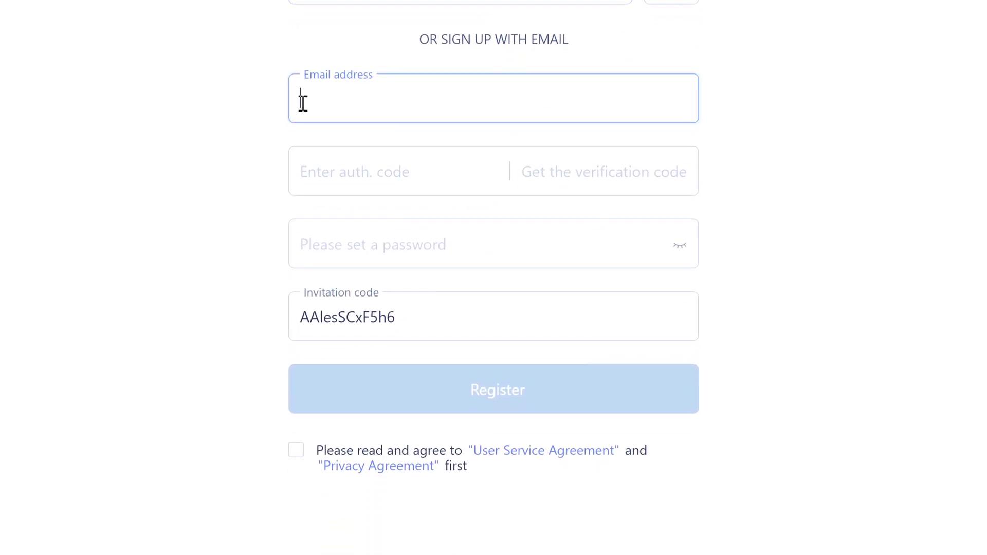
left_click(572, 179)
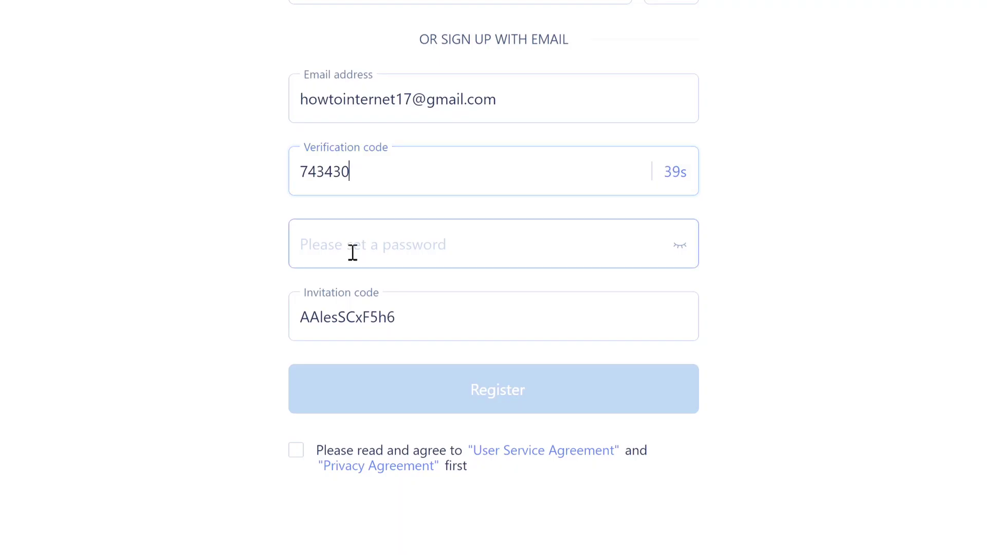
Step: Set a strong password, accept the service and privacy agreements, and submit registration
left_click(353, 248)
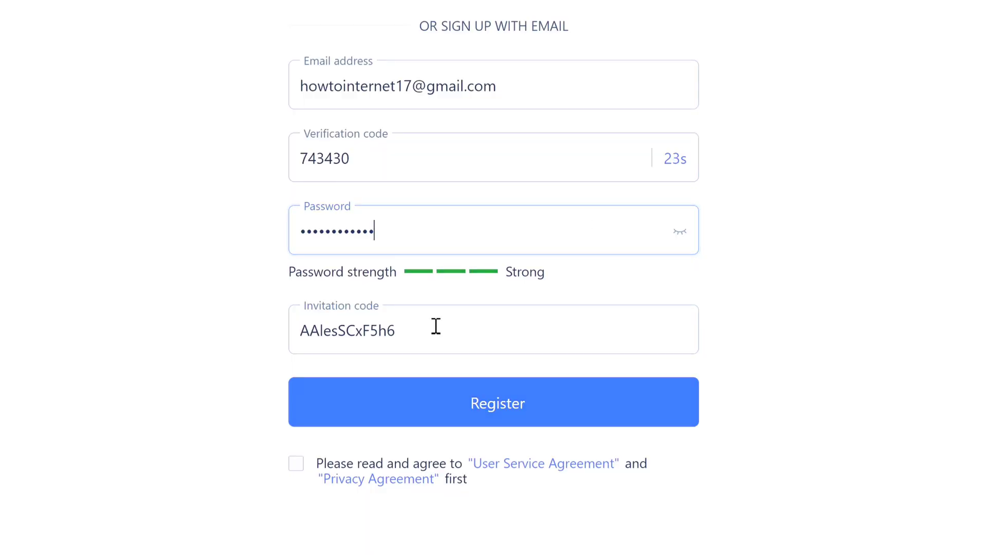
left_click_drag(302, 331, 403, 333)
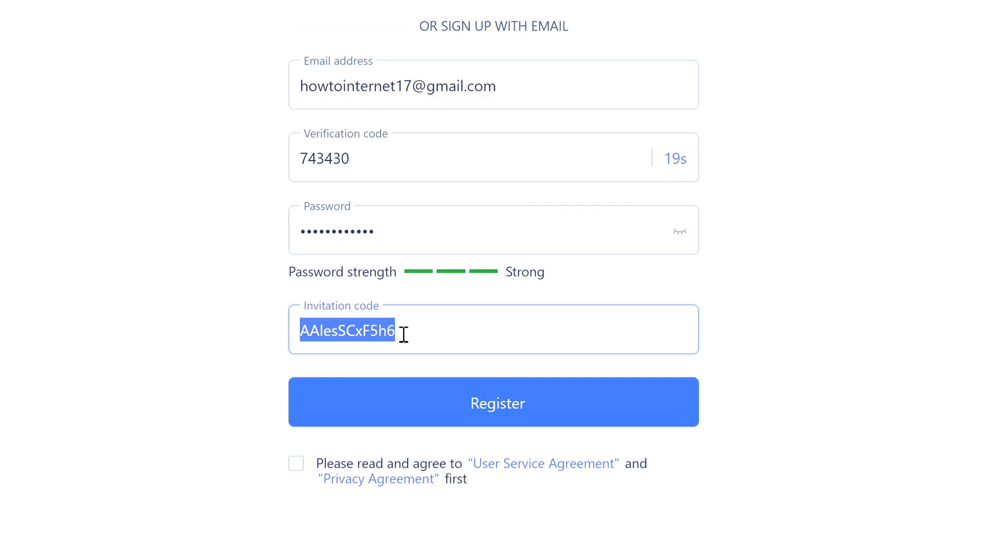
left_click(403, 333)
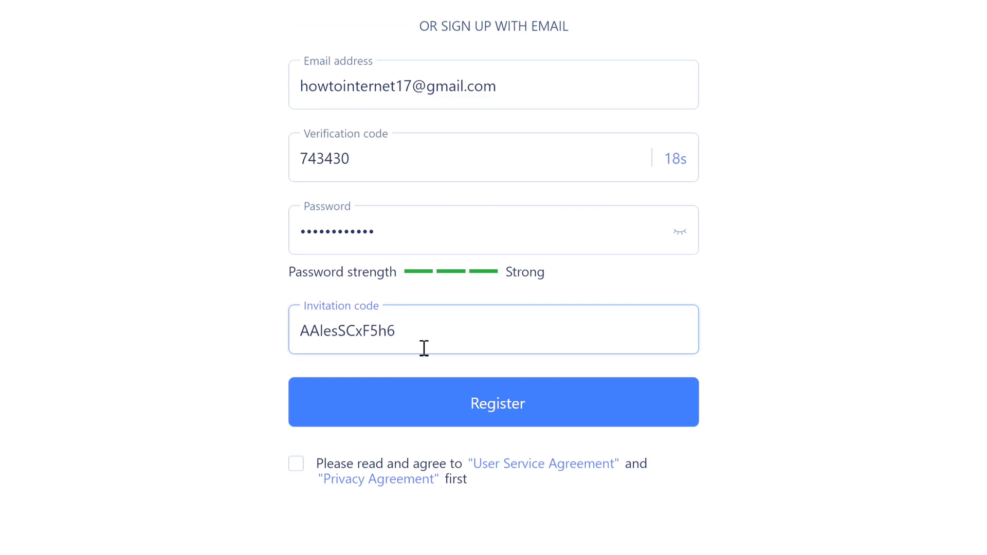
left_click(305, 468)
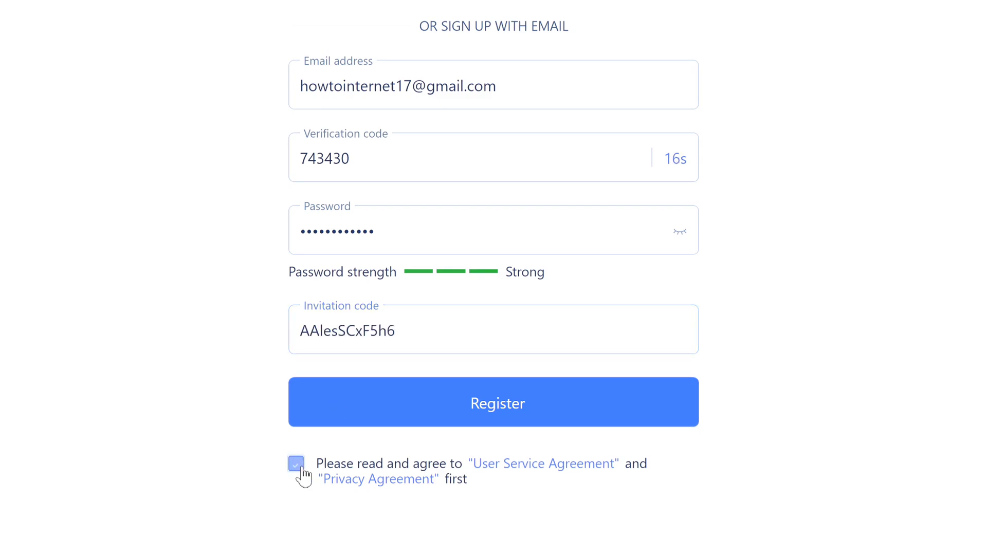
left_click(500, 409)
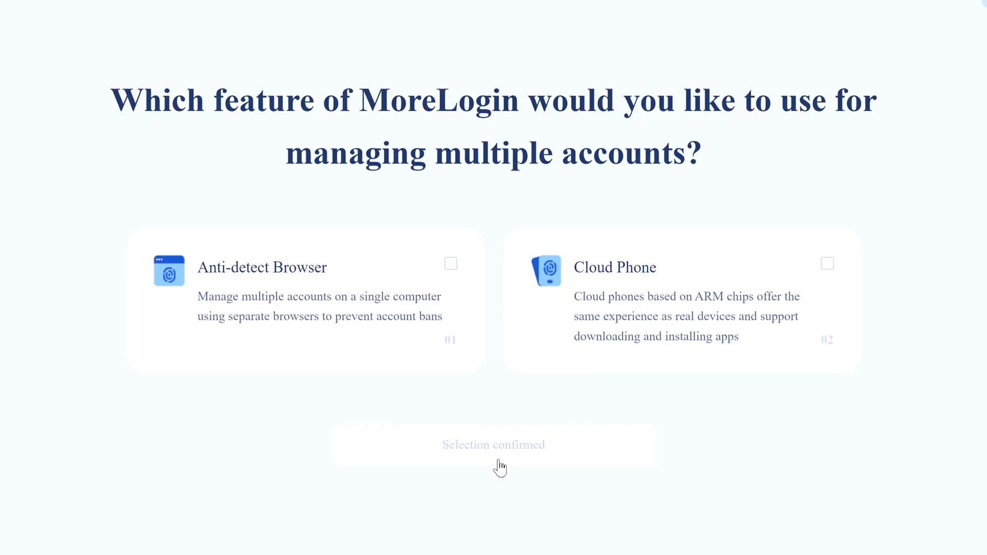
Step: Choose the Anti-detect Browser and Cloud Phone features and confirm the selection
left_click(452, 266)
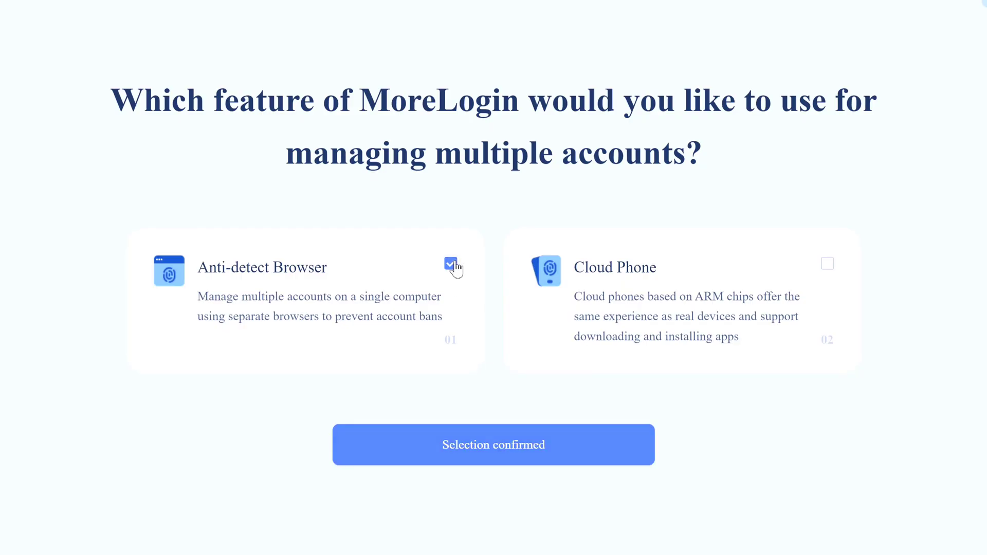
left_click(828, 265)
left_click(558, 452)
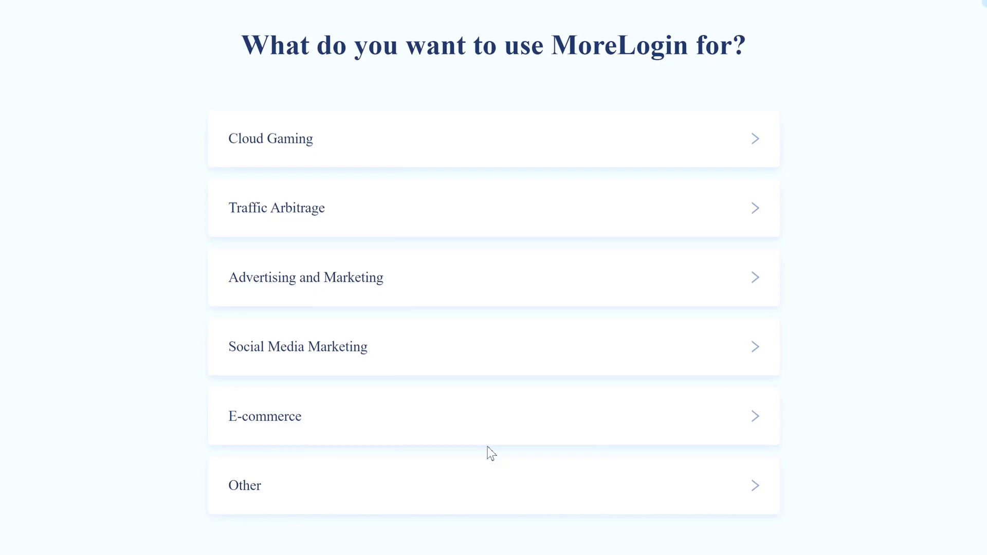
Step: Answer Social Media Marketing, 50-150 accounts, and how MoreLogin was discovered
left_click(434, 359)
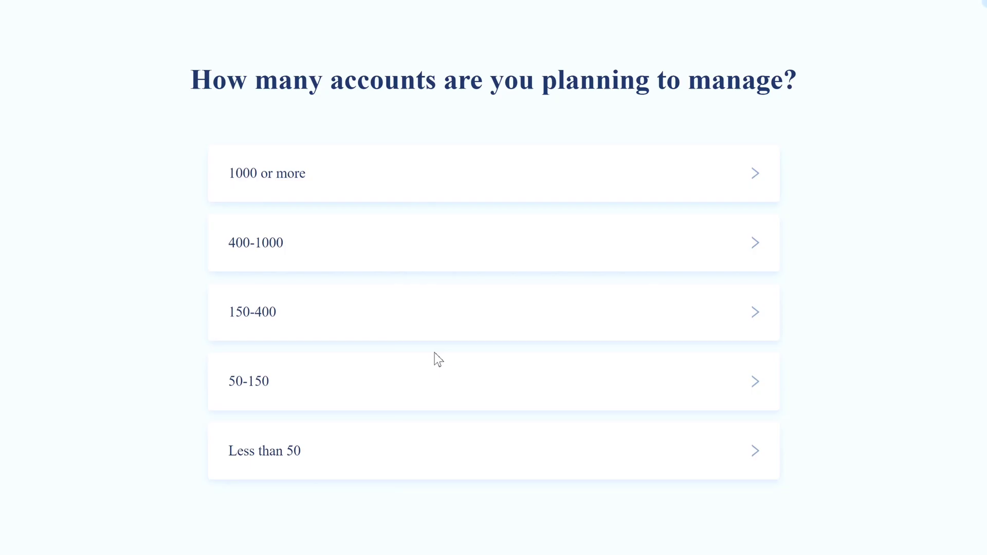
left_click(435, 385)
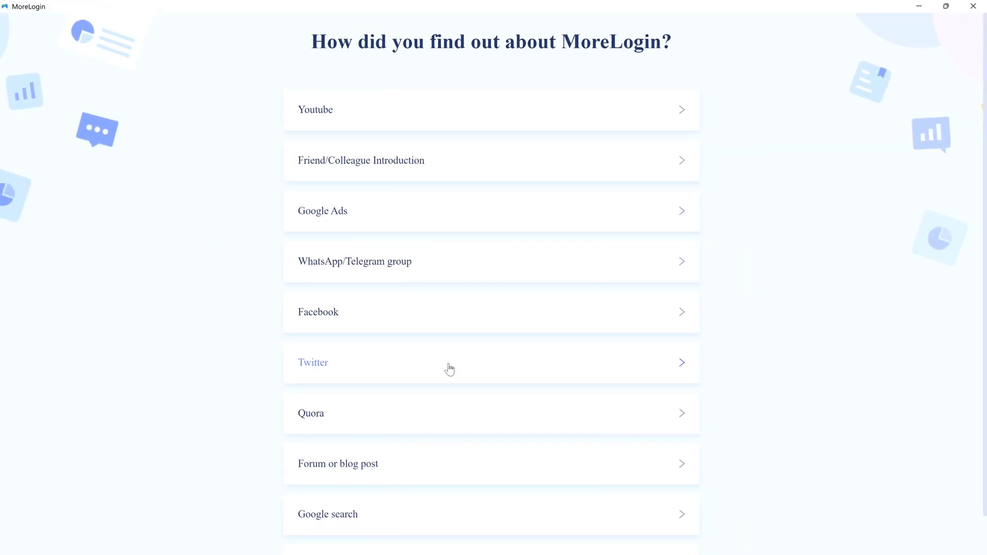
left_click(476, 123)
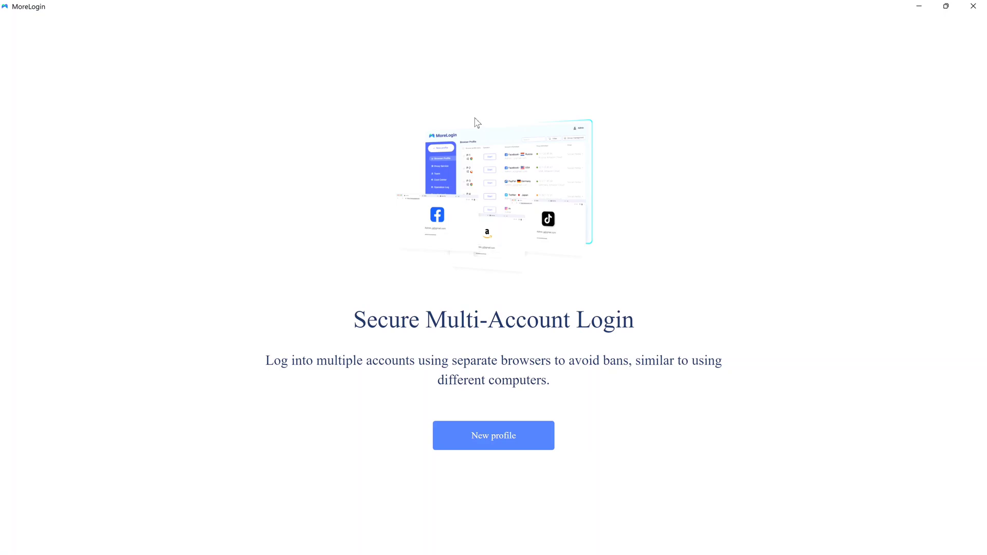
Step: Create the first browser profile, P-1, from the welcome screen
left_click(498, 443)
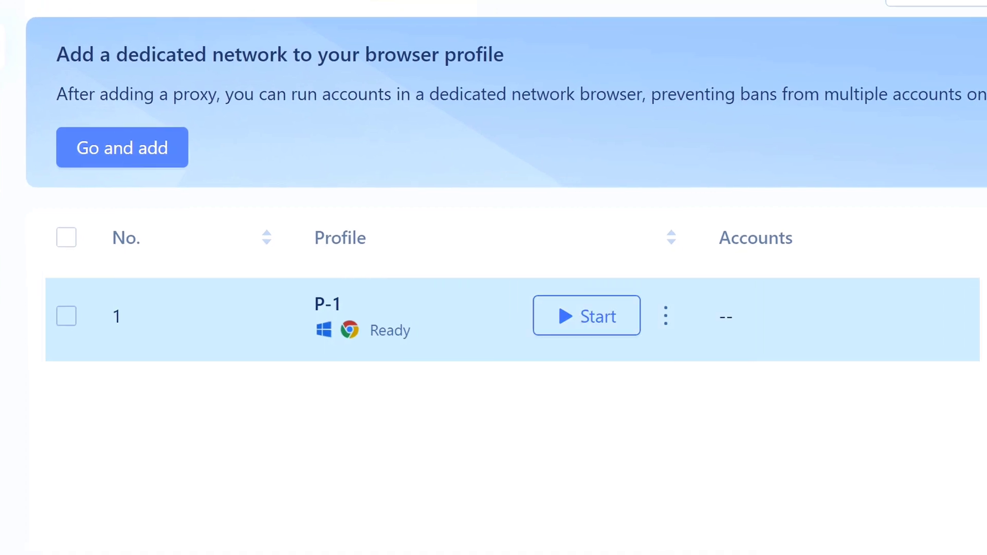
Step: Rename profile P-1 to 'TikTok Marketing', keeping Chrome on Windows
left_click(666, 316)
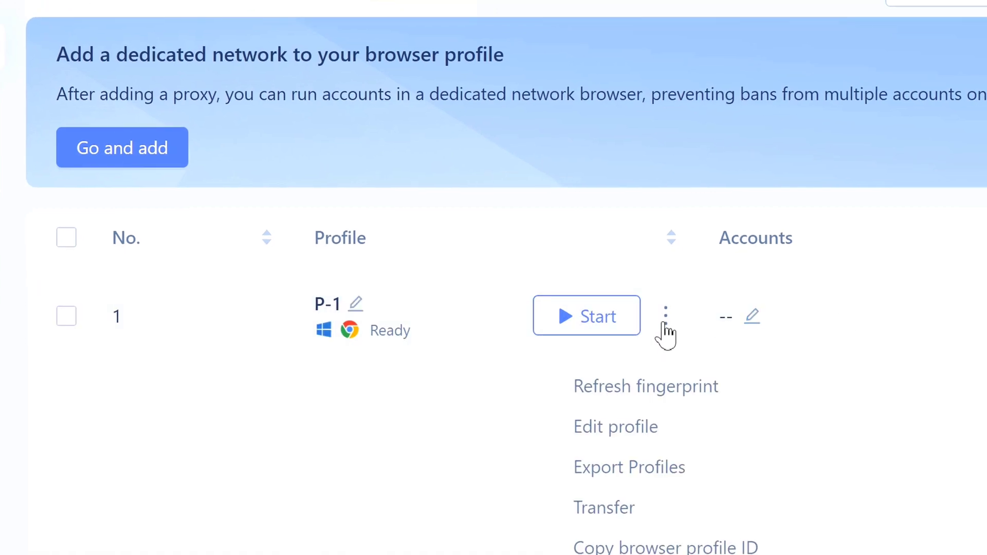
left_click(611, 223)
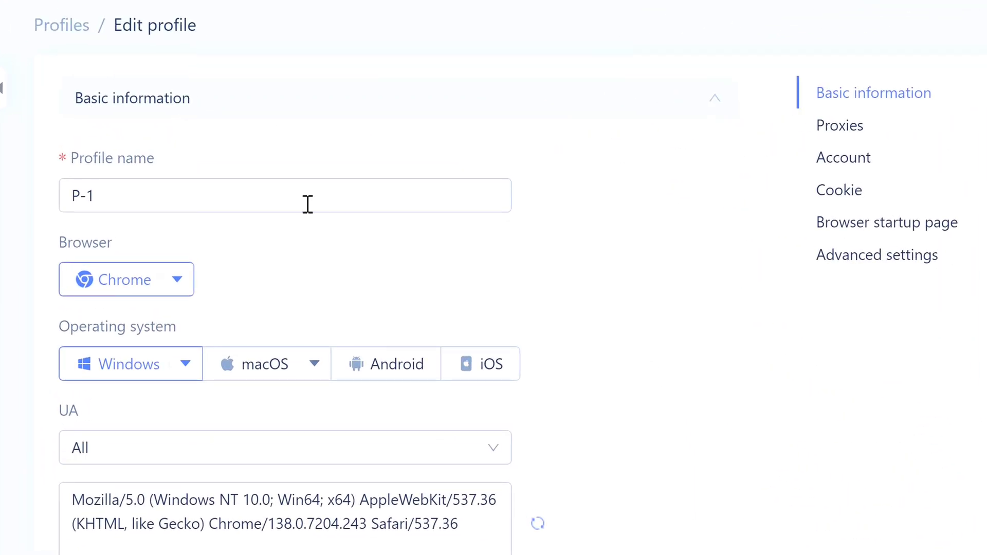
key("BackSpace")
key("BackSpace")
key("BackSpace")
type("T")
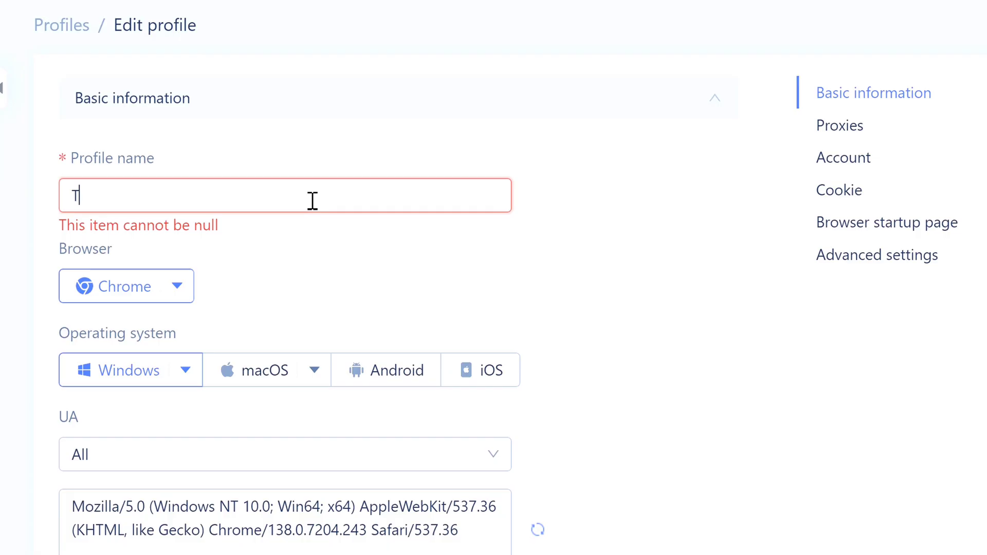
type("ikTok Marketing")
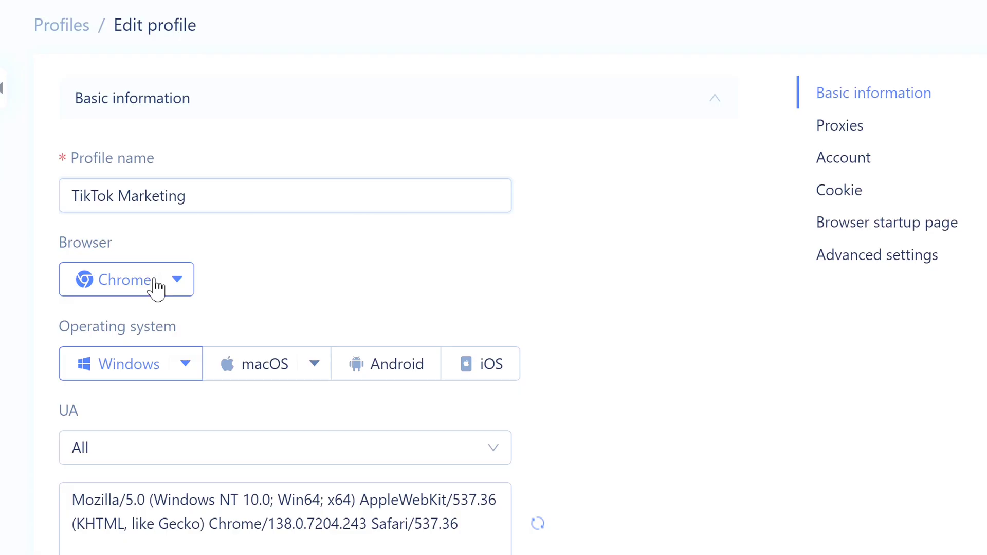
left_click(188, 267)
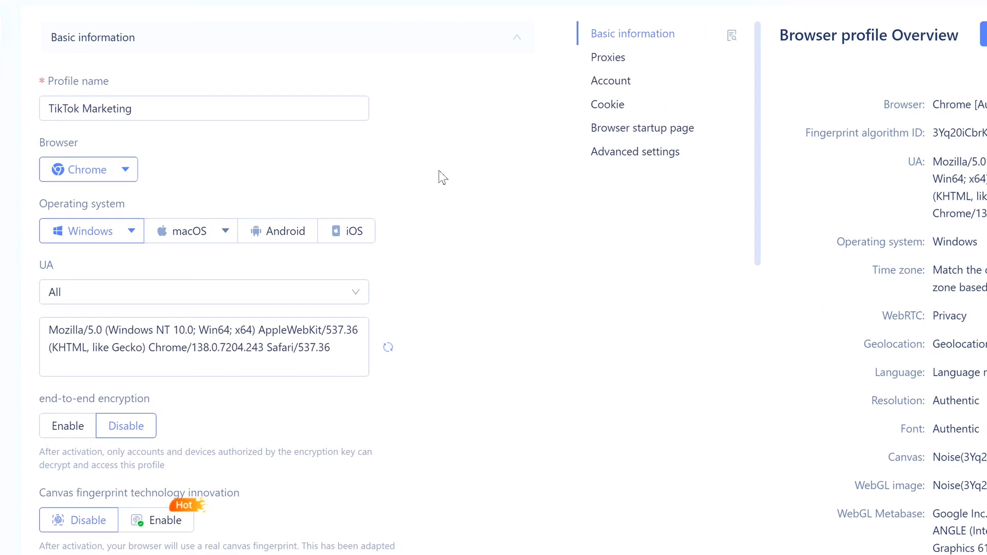
scroll(441, 177, "down", 3)
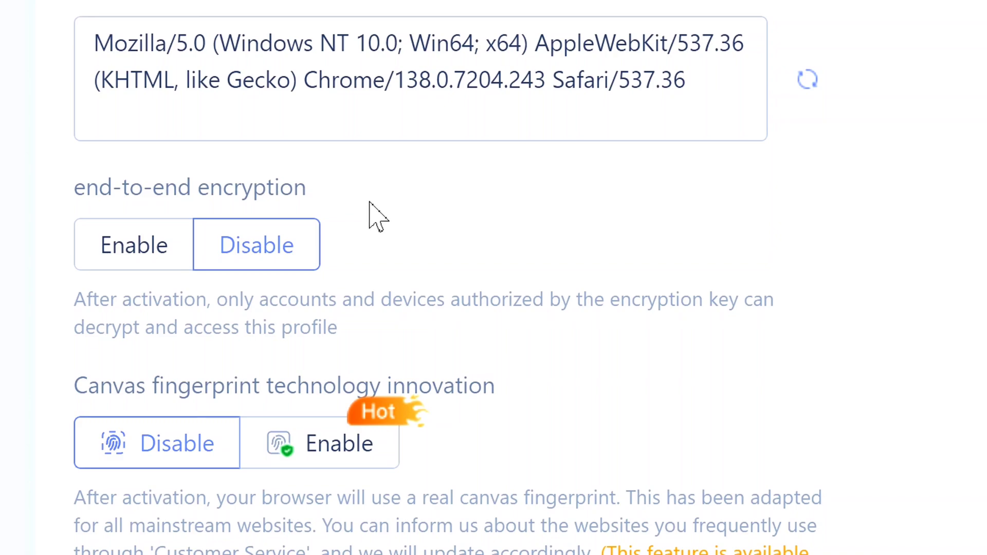
Step: Enable end-to-end encryption with a backed-up key, verified once per new device login
left_click(158, 254)
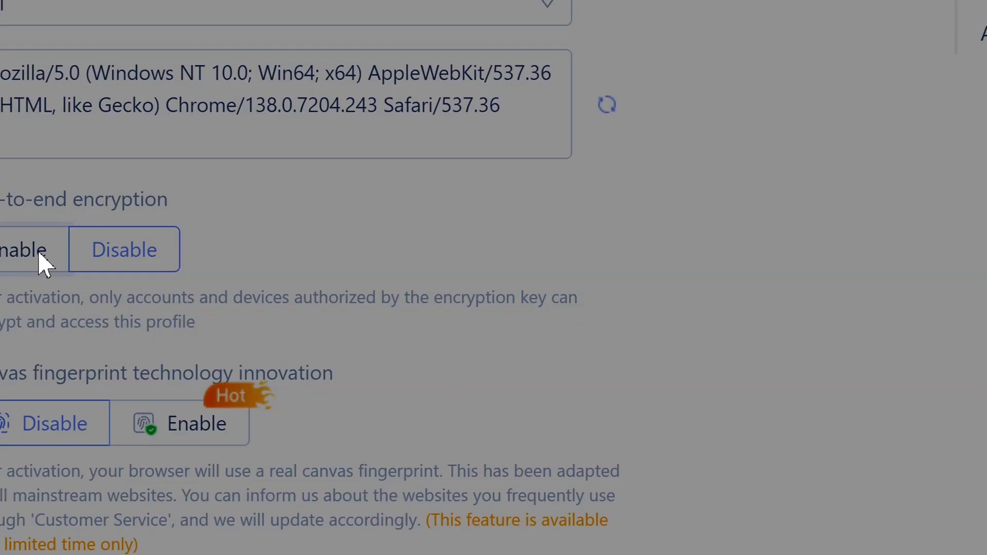
left_click(510, 474)
left_click(517, 304)
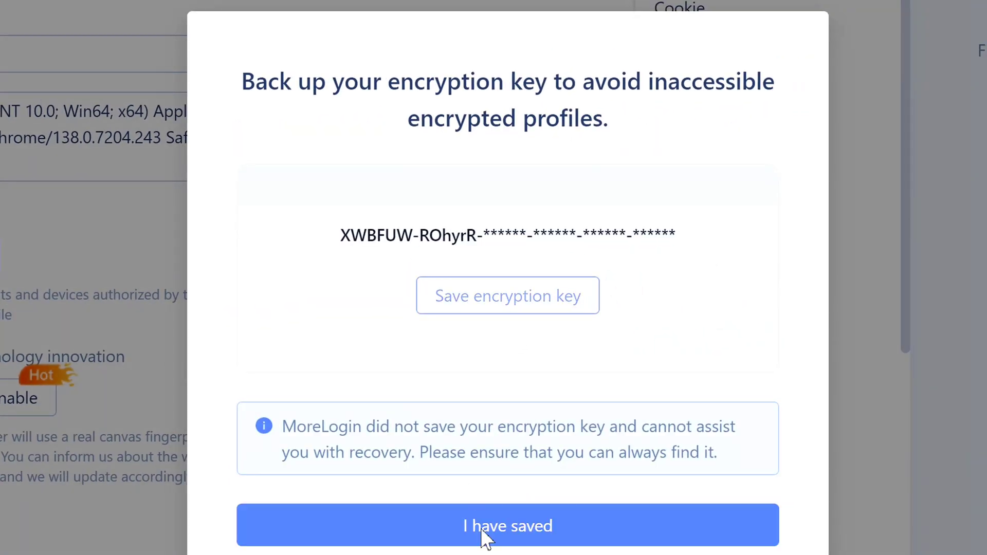
left_click(485, 530)
left_click(638, 321)
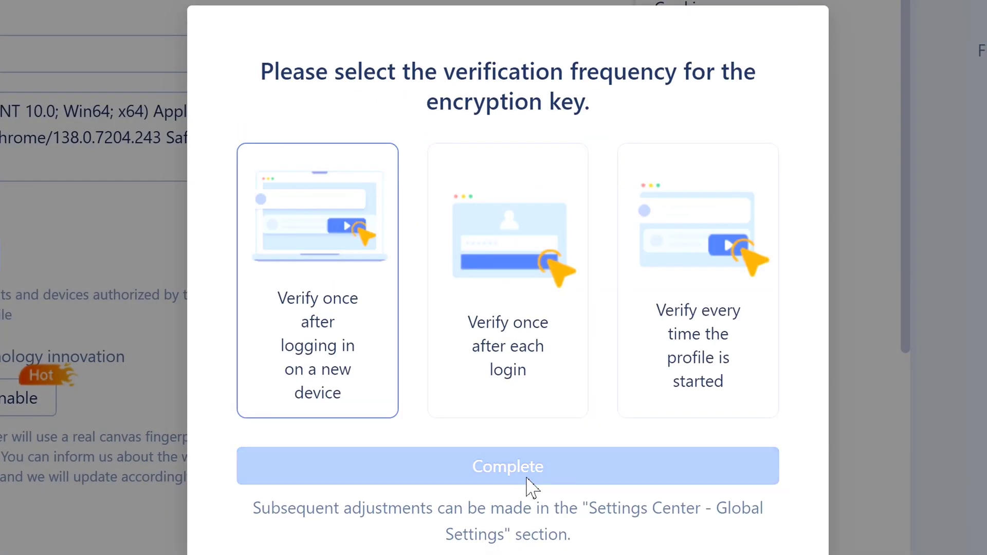
left_click(526, 475)
left_click(692, 352)
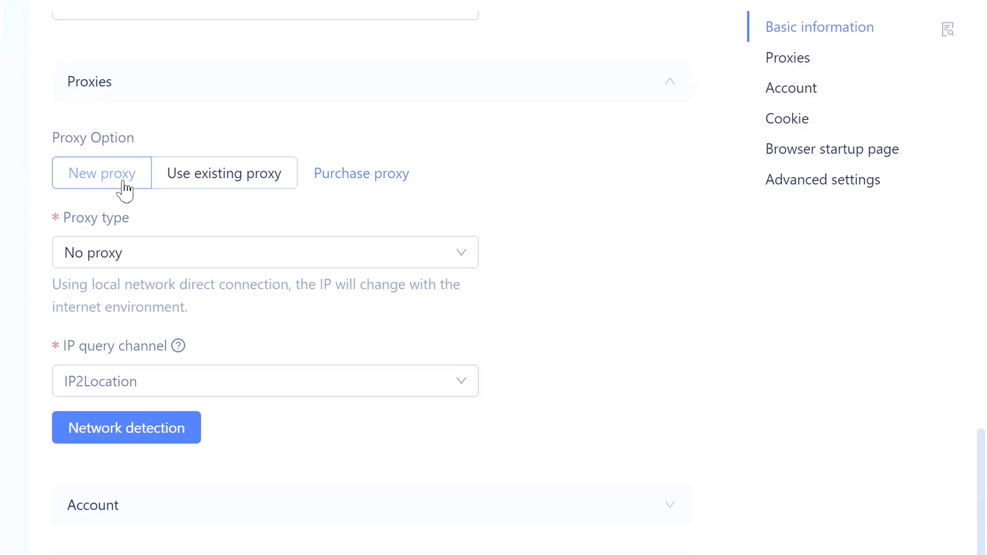
Step: Set the proxy type to Socks5 and keep IP2Location as the IP query channel
left_click(346, 253)
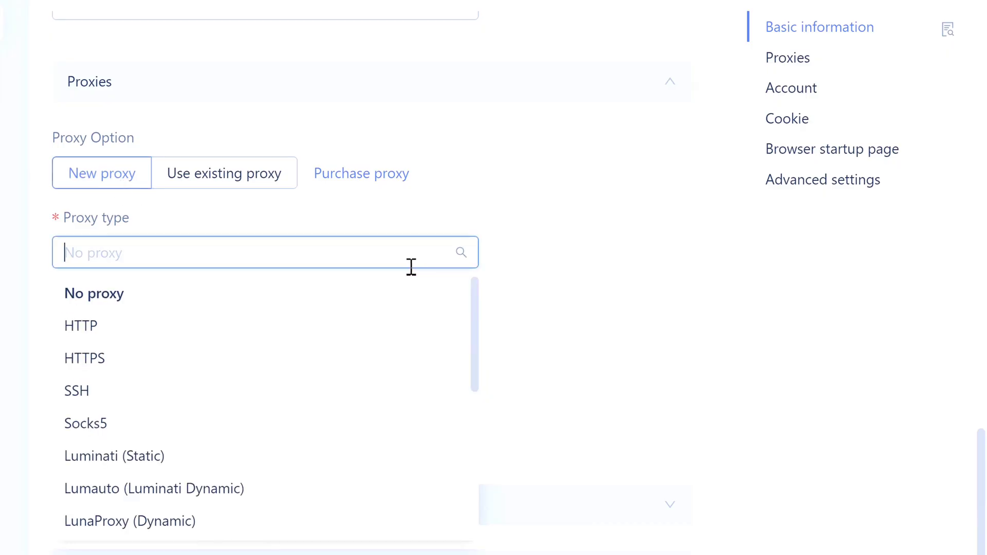
left_click(117, 425)
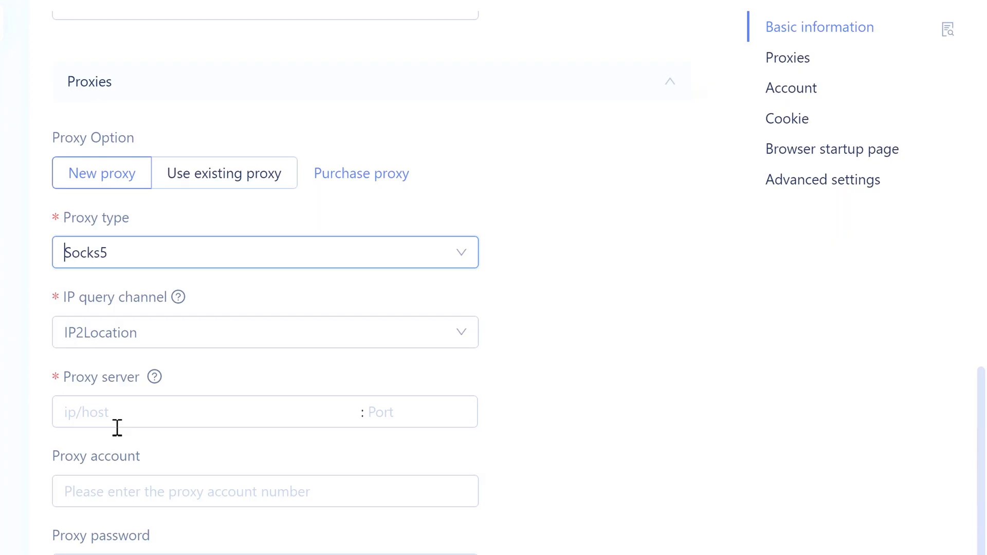
scroll(539, 253, "down", 2)
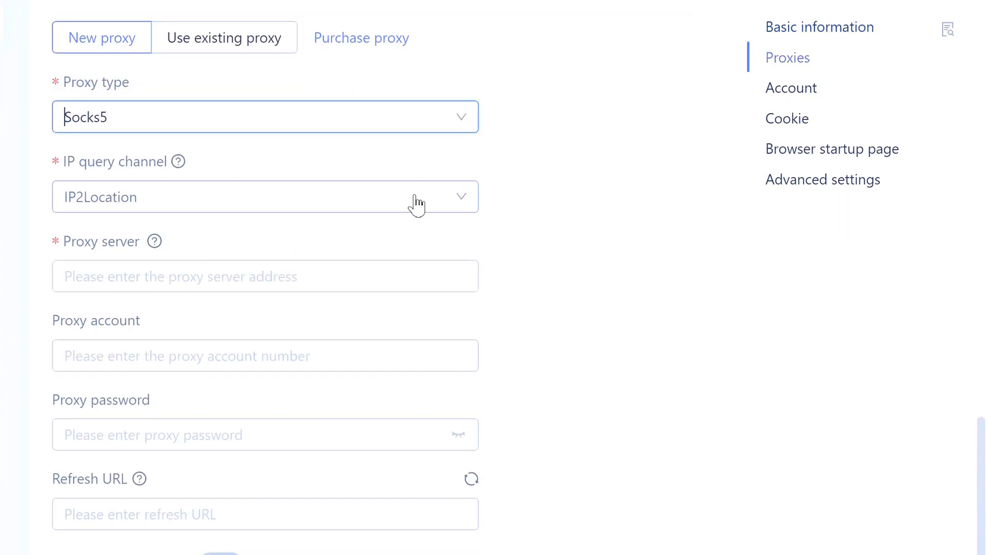
left_click(136, 194)
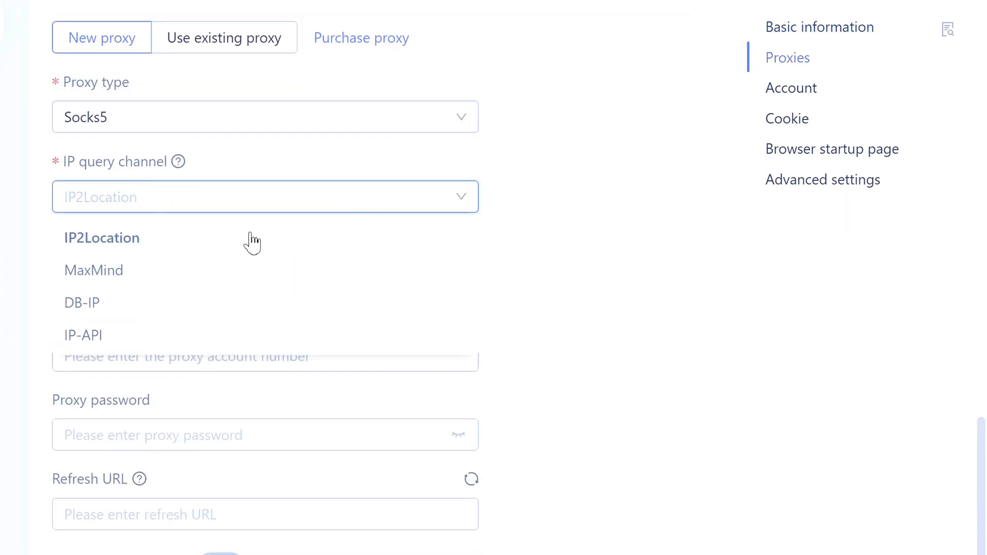
left_click(314, 231)
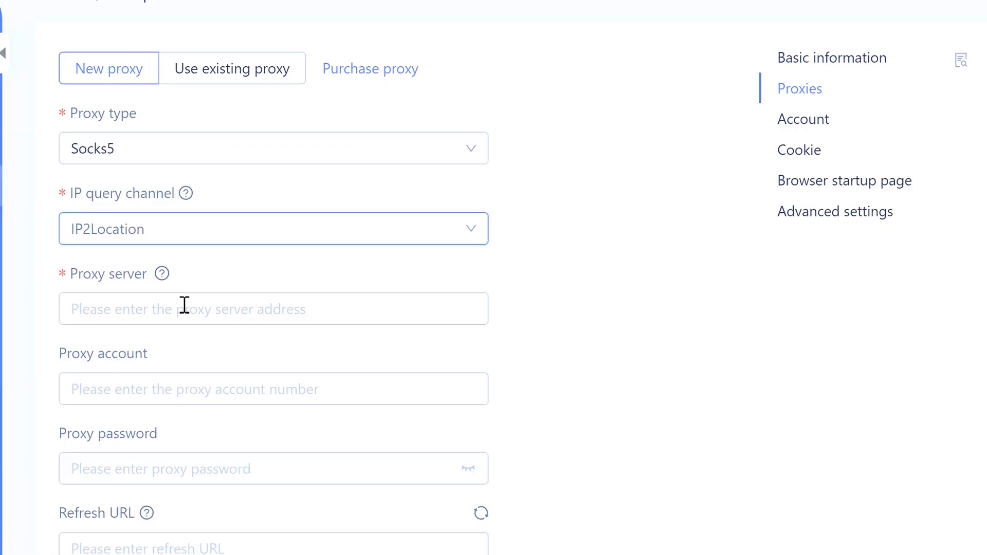
Step: Go to the proxy server and account fields and copy the proxy details from the provider
left_click(190, 312)
left_click(189, 390)
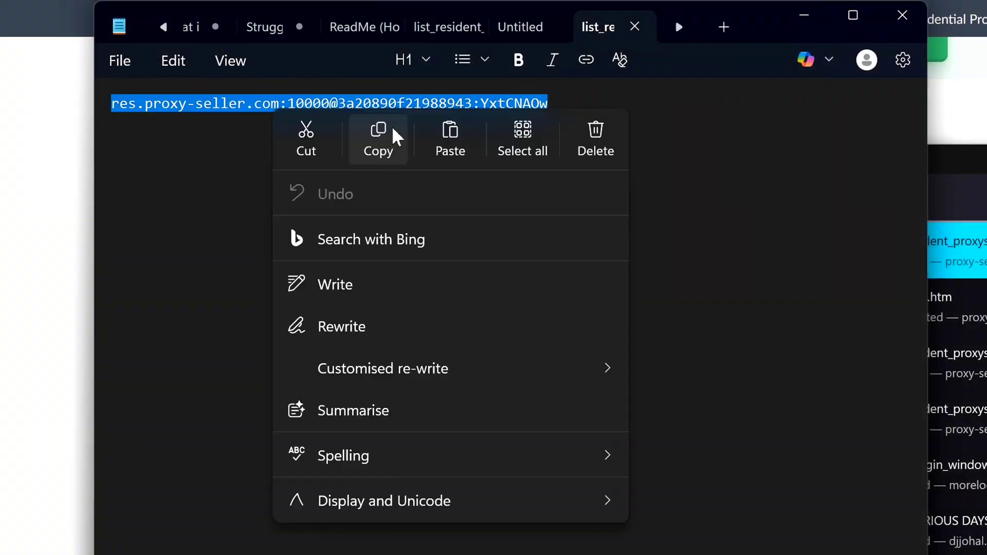
left_click(377, 139)
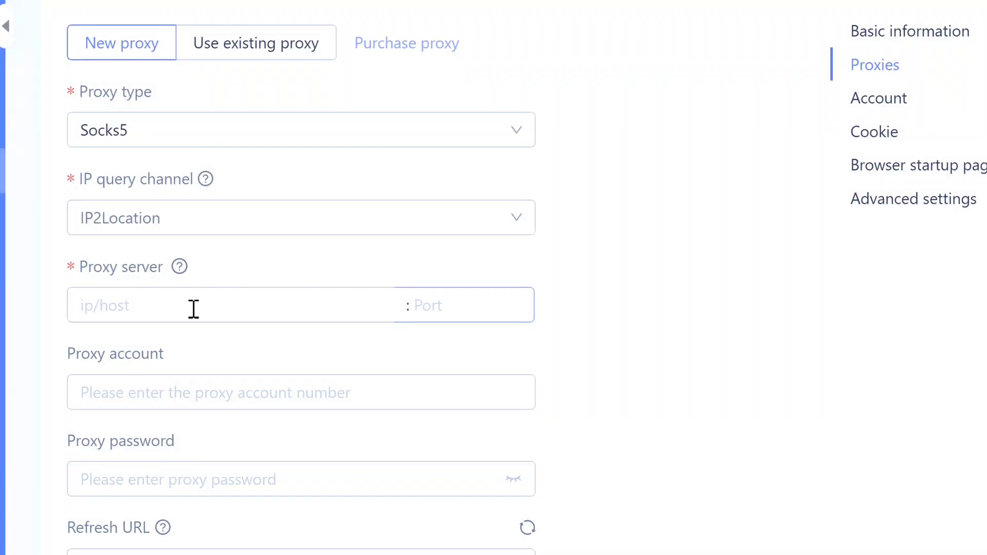
scroll(609, 308, "down", 5)
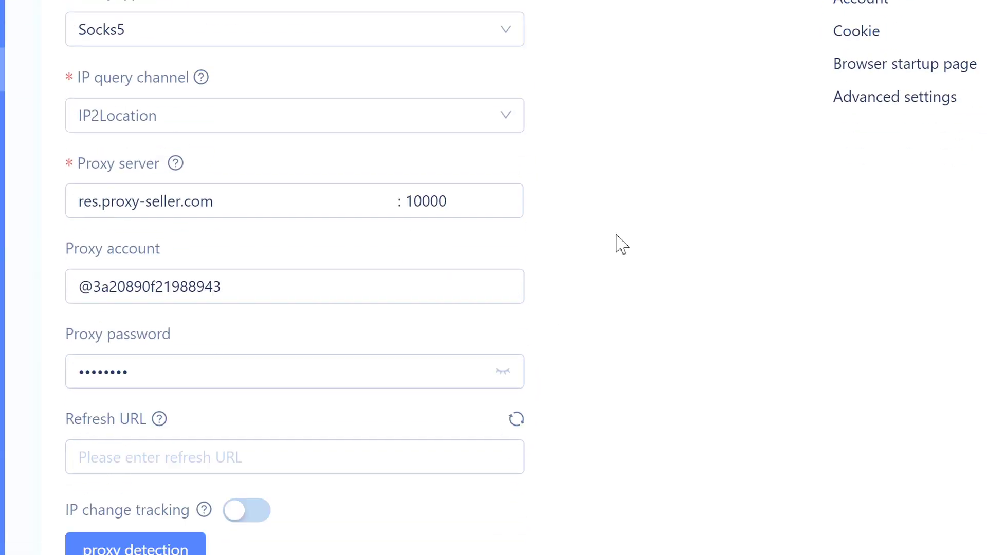
Step: Run proxy detection and check the result showing a US California export IP
left_click(141, 462)
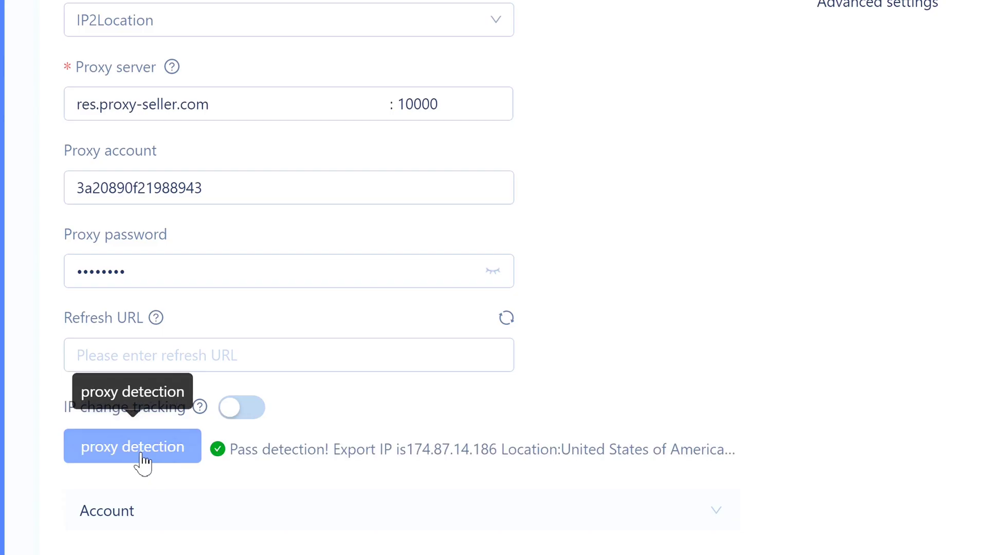
left_click_drag(228, 449, 832, 458)
left_click(747, 466)
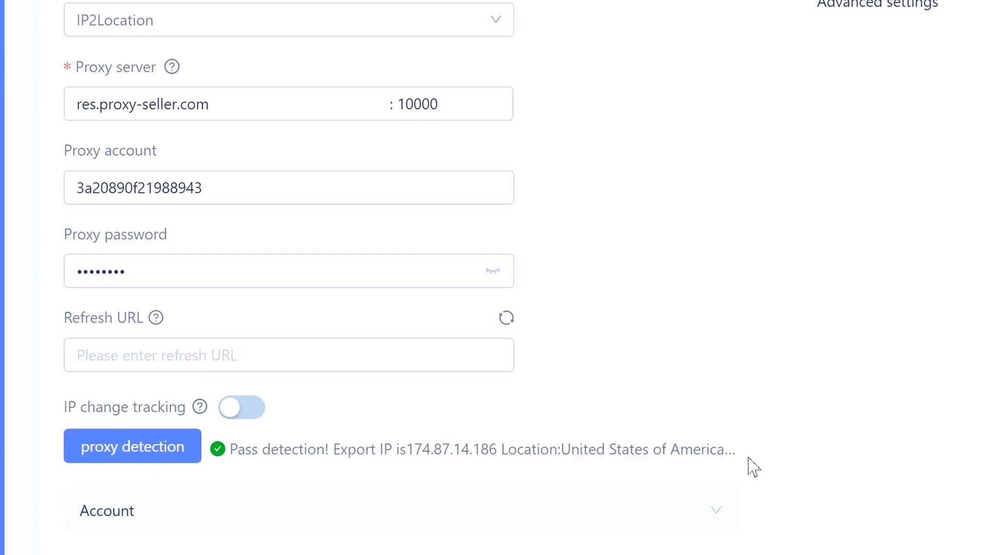
mouse_move(482, 450)
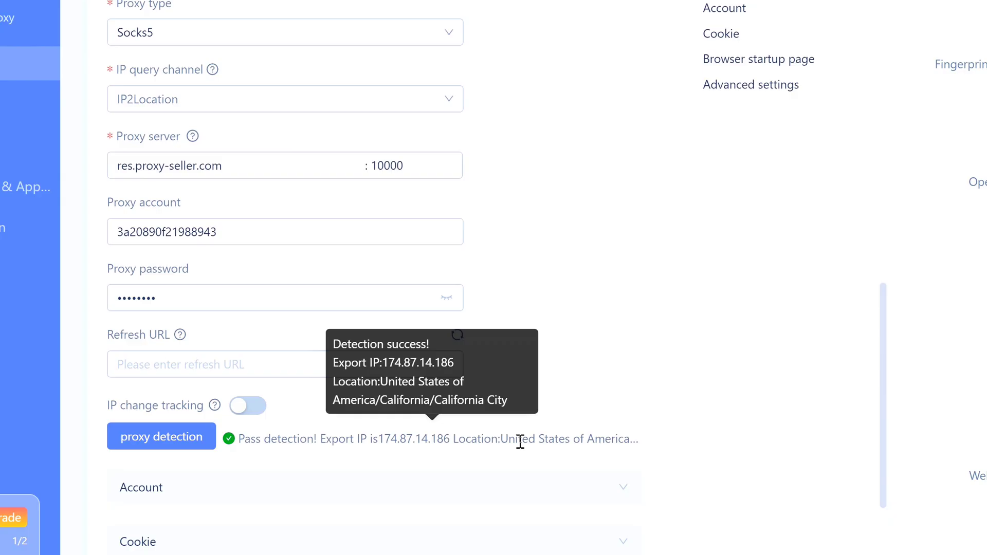
scroll(540, 347, "down", 3)
Step: Choose tiktok as the profile's account platform and expand the Cookie settings
left_click(577, 267)
scroll(579, 267, "down", 2)
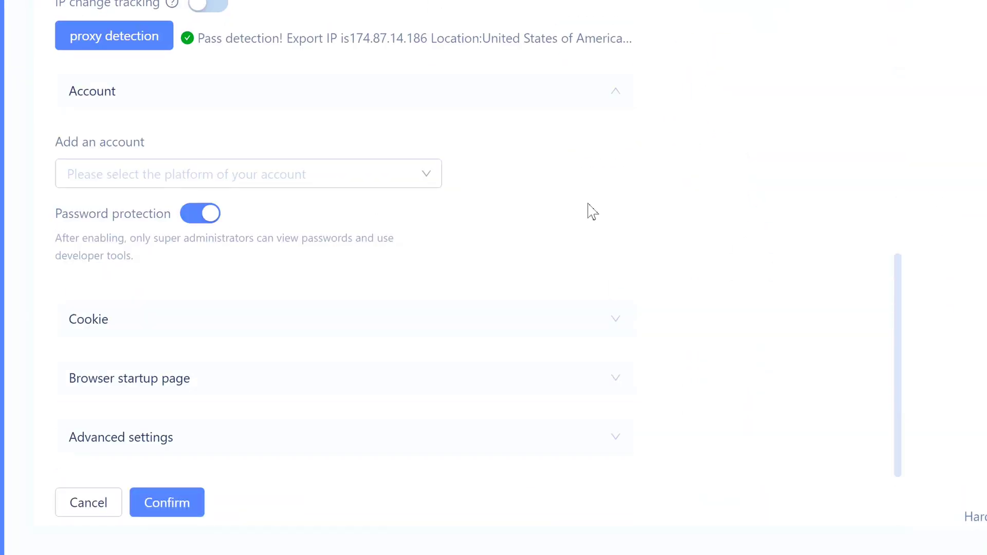
left_click(402, 178)
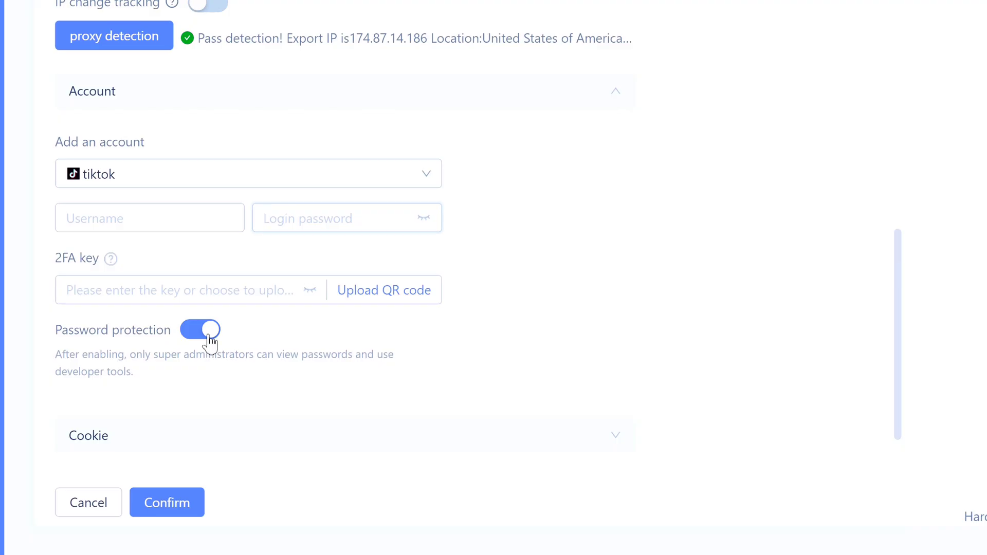
scroll(209, 341, "down", 2)
left_click(603, 329)
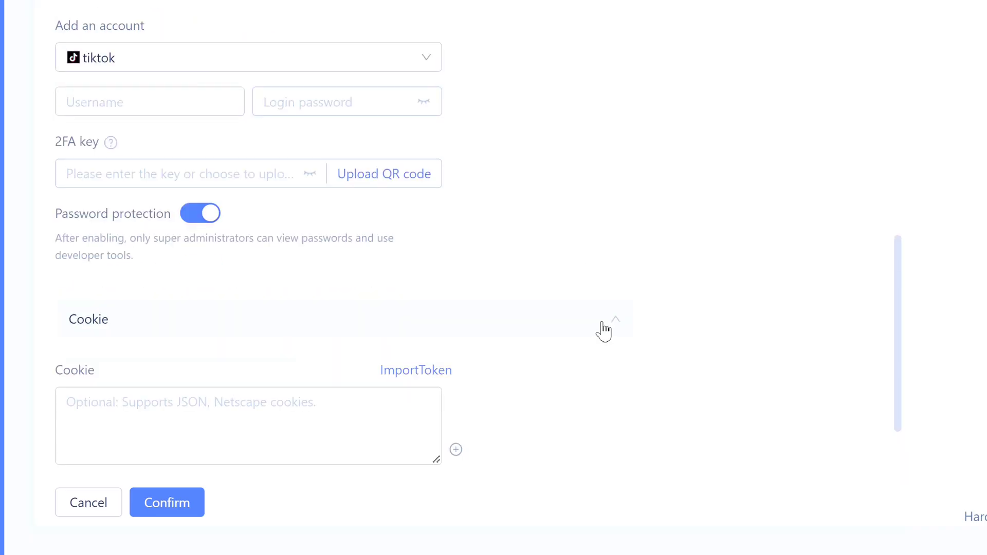
scroll(540, 293, "down", 3)
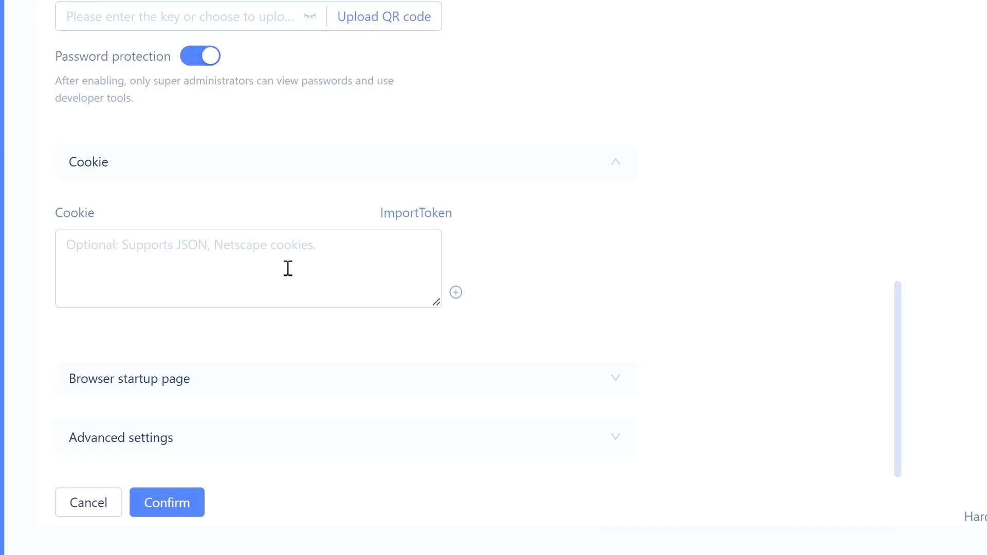
left_click(469, 381)
scroll(475, 335, "down", 3)
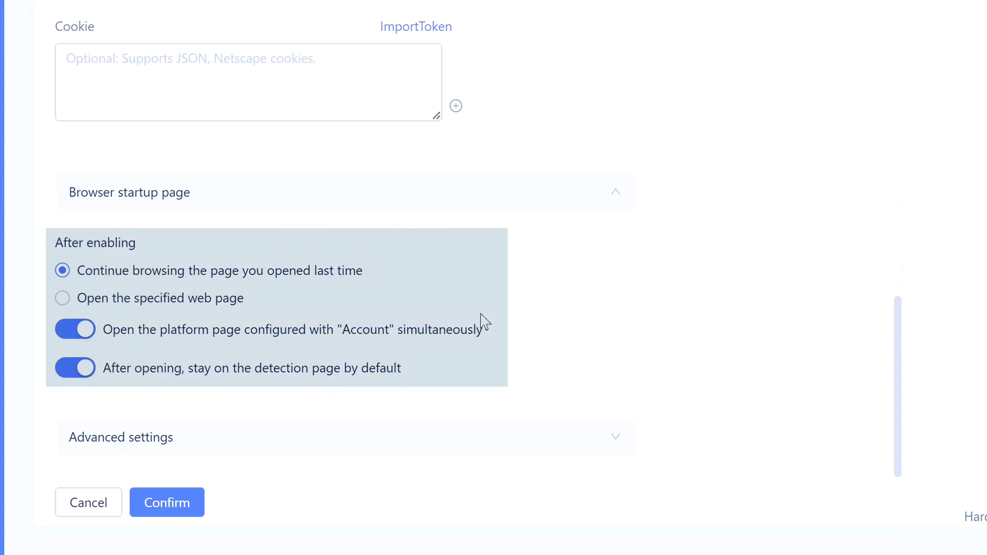
left_click(73, 298)
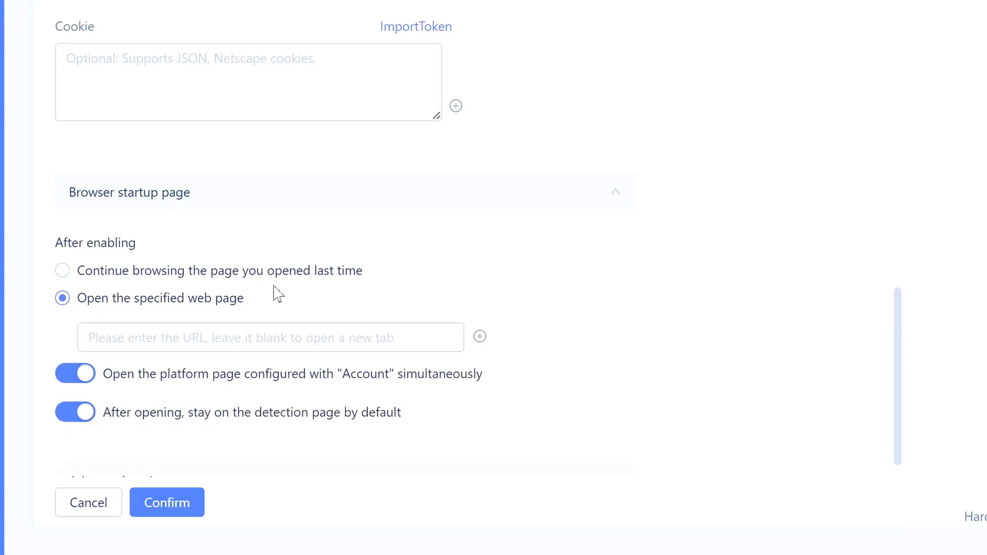
left_click(117, 337)
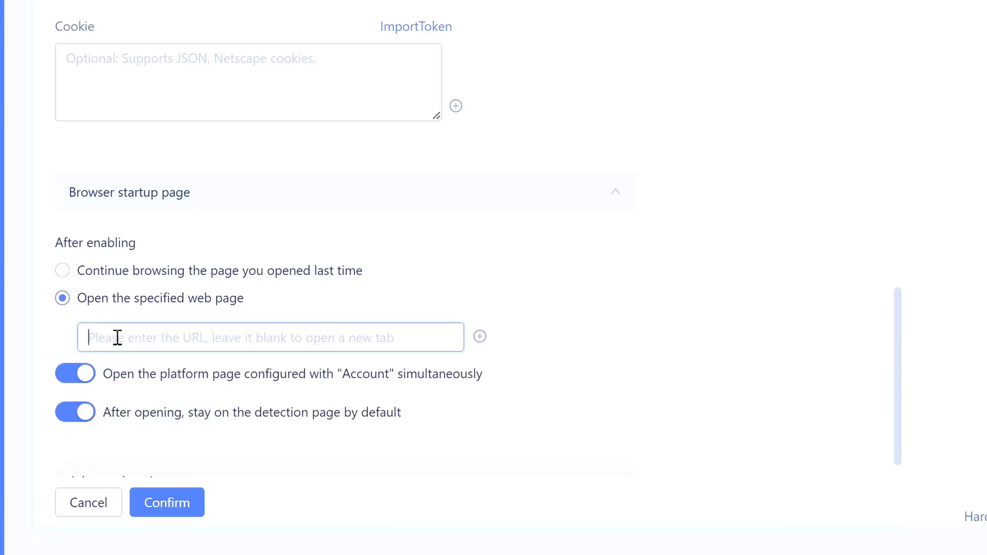
type("https://www.tiktok.com/")
scroll(584, 342, "down", 1)
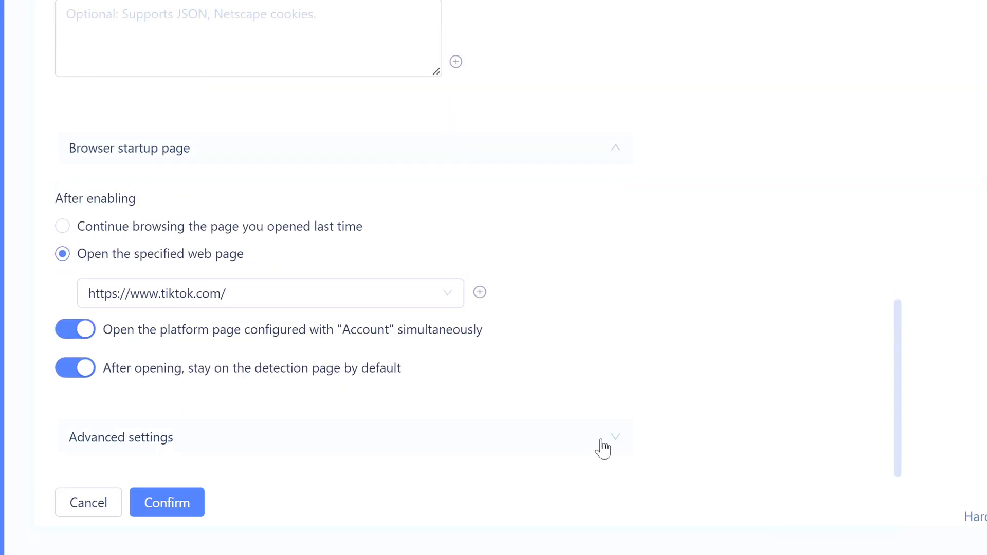
left_click(602, 446)
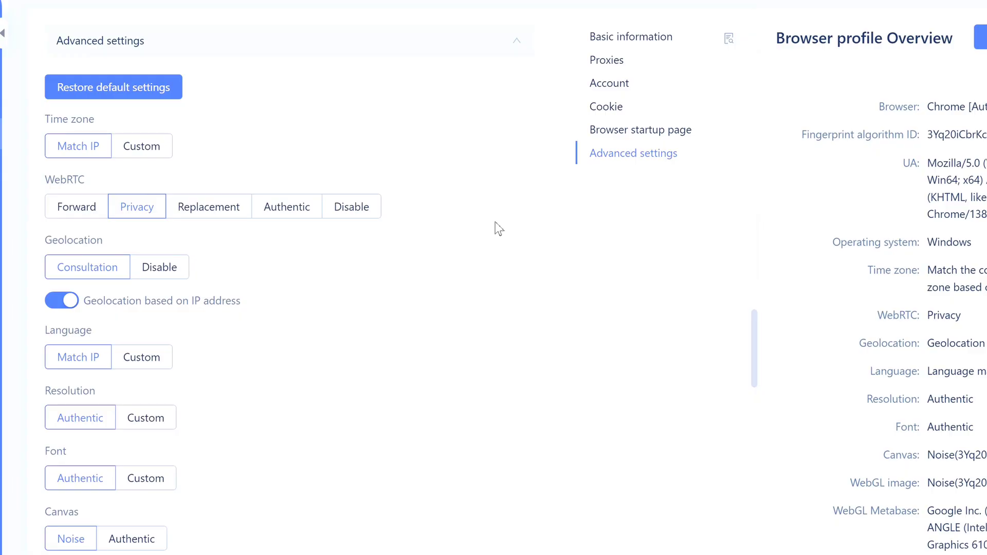
scroll(456, 261, "down", 2)
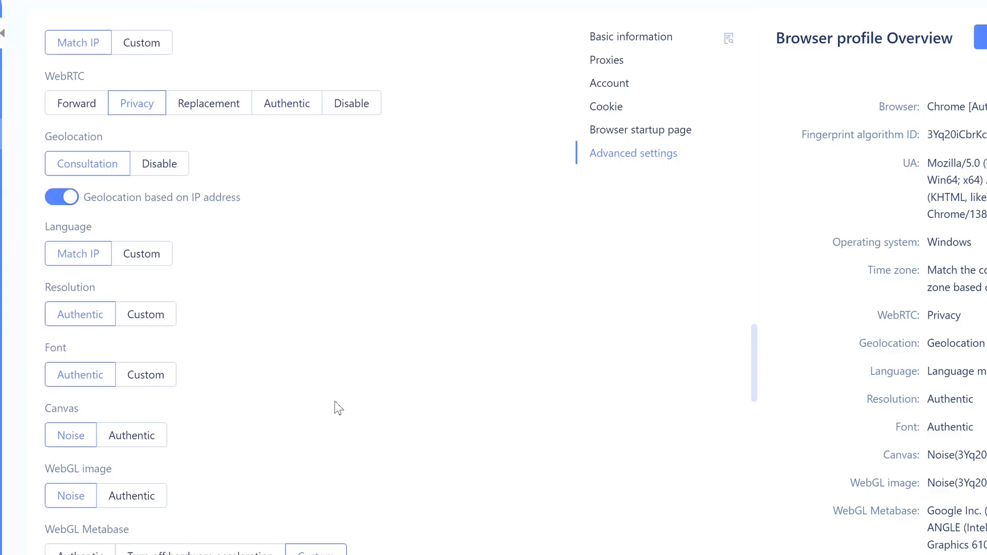
scroll(412, 368, "down", 3)
scroll(416, 363, "down", 1)
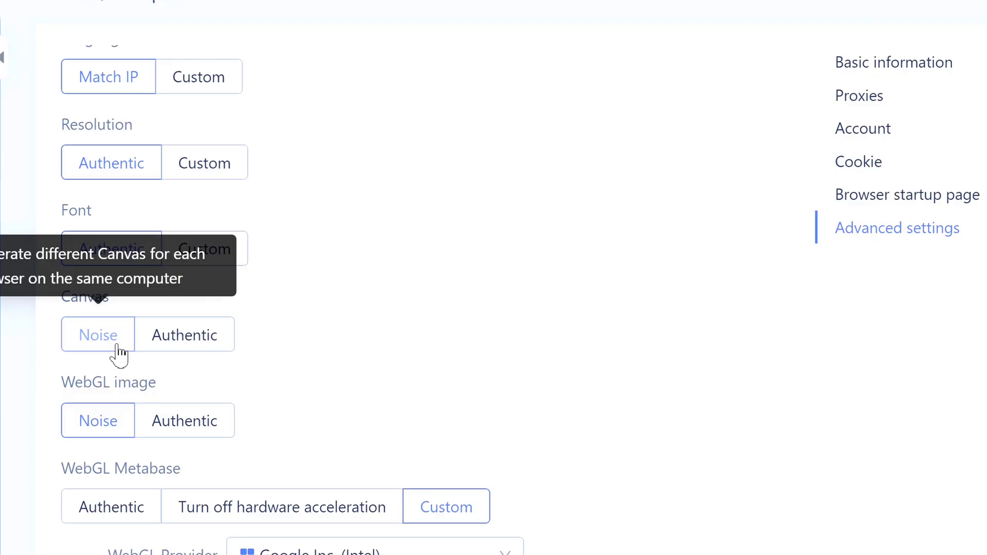
Step: Set the WebGL Metabase and AudioContext fingerprints to Authentic and confirm the profile edits
left_click(139, 243)
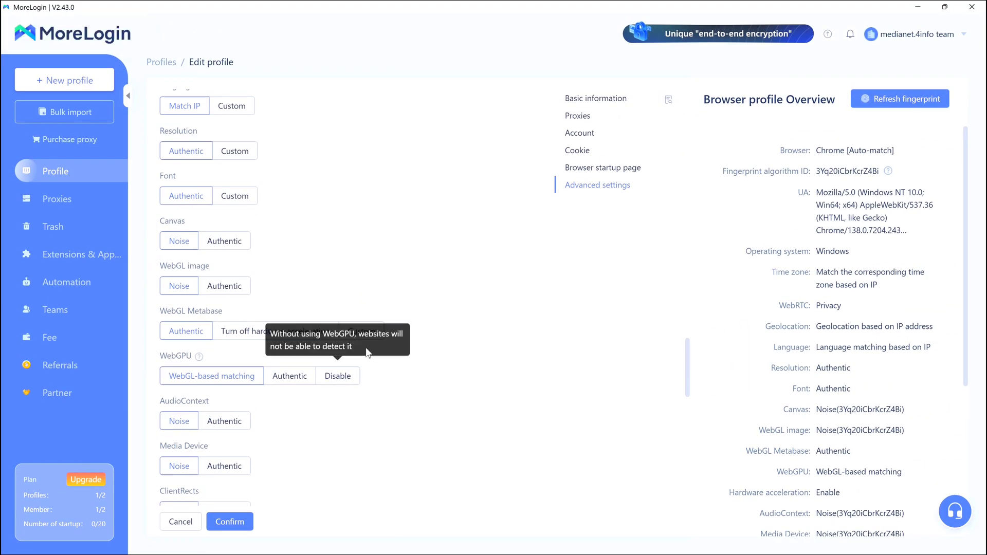
left_click(211, 414)
scroll(435, 313, "down", 3)
scroll(436, 314, "down", 4)
scroll(435, 314, "down", 5)
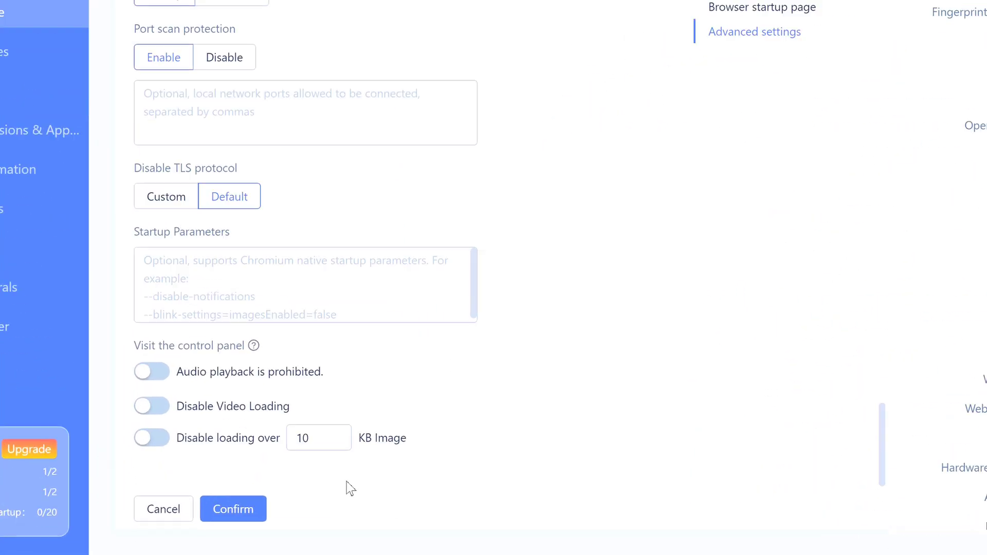
left_click(240, 483)
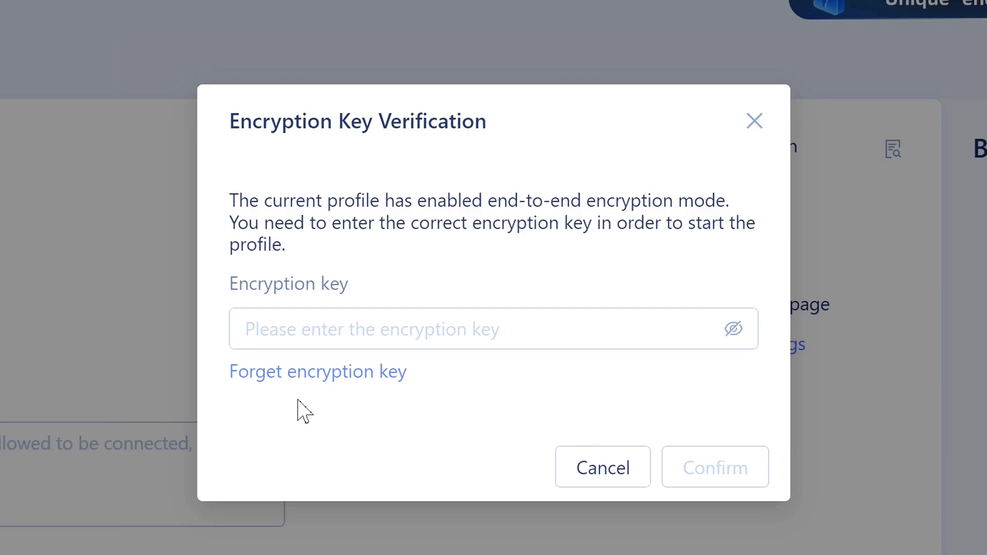
Step: Paste the encryption key into the Encryption key field and confirm it
left_click(324, 331)
key("ctrl+v")
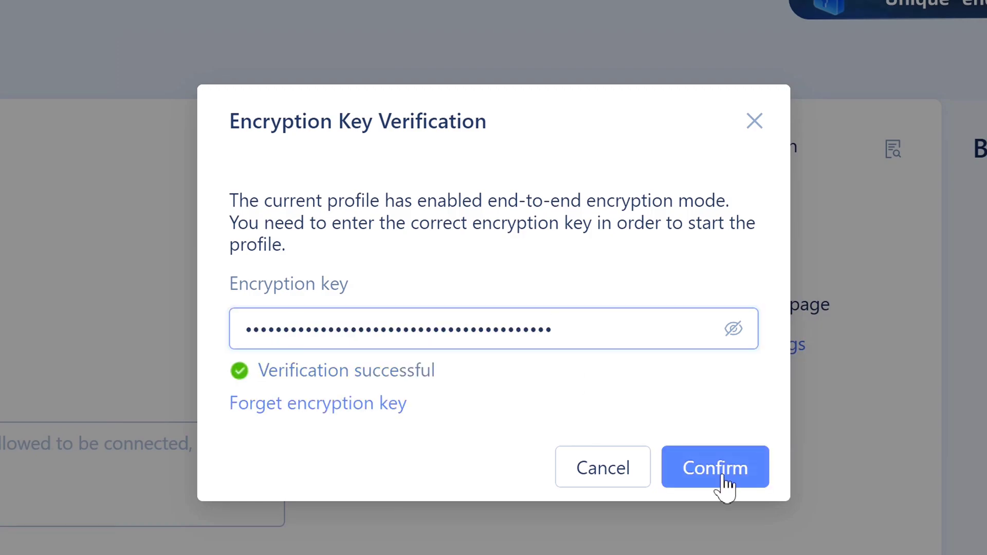
left_click(717, 481)
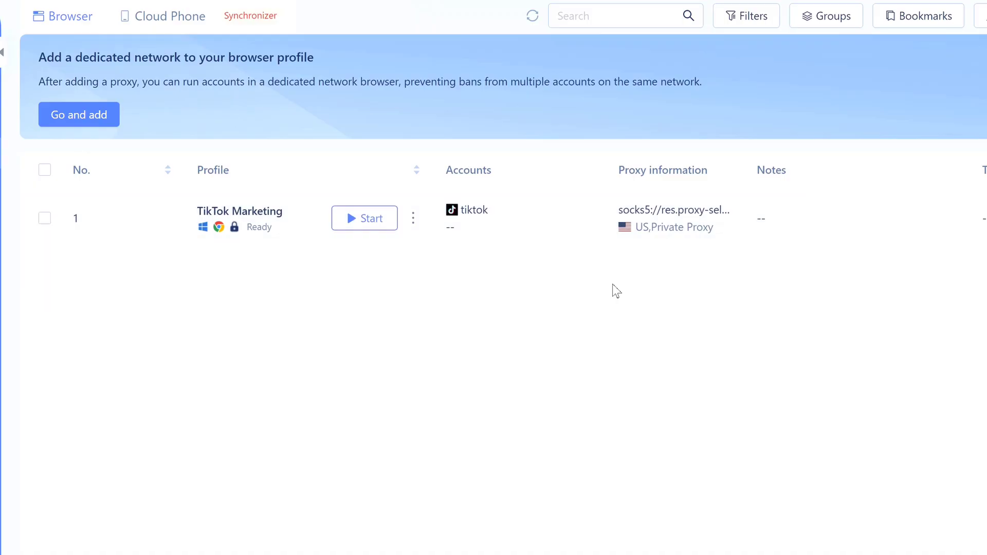
Step: Start the TikTok Marketing profile and maximize its browser showing the US IP check
left_click(371, 221)
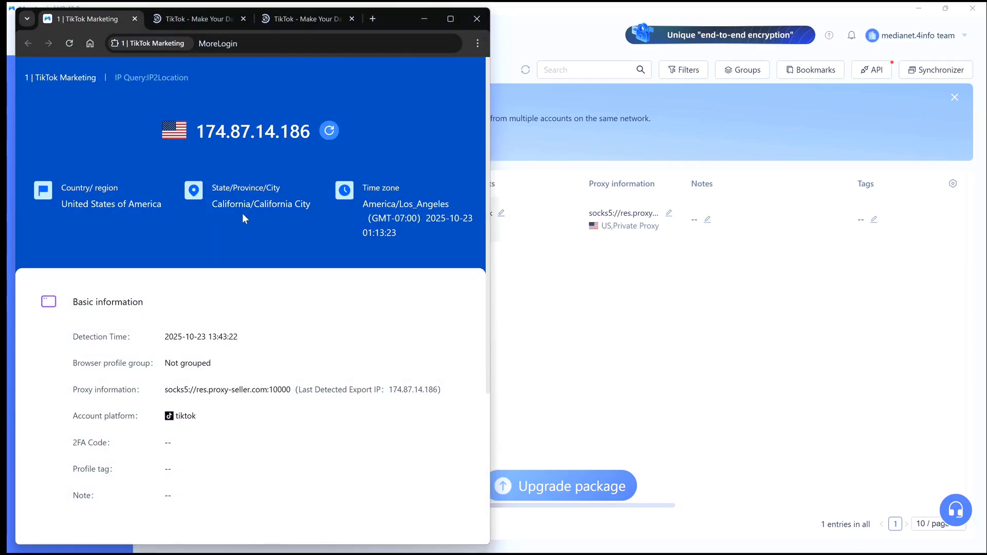
scroll(247, 239, "down", 3)
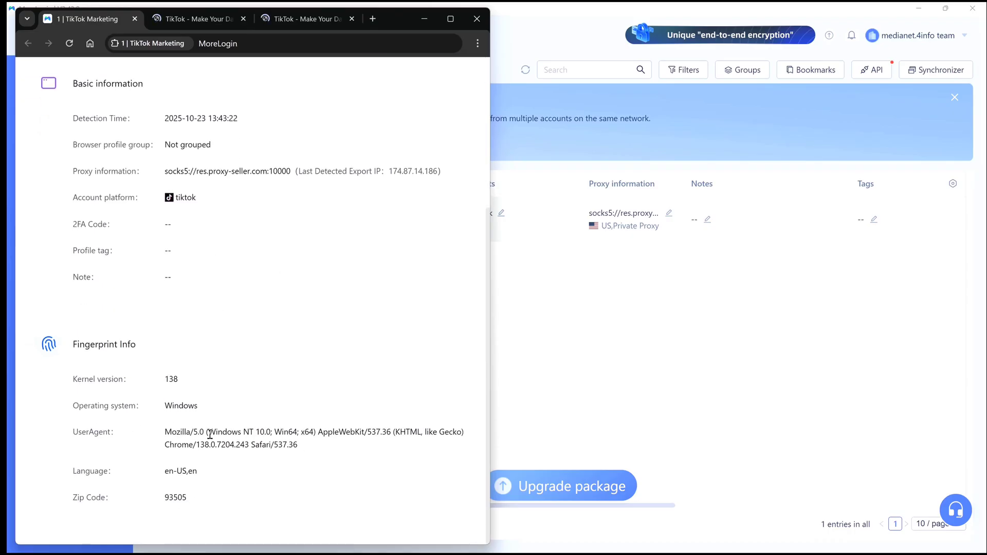
scroll(327, 235, "up", 3)
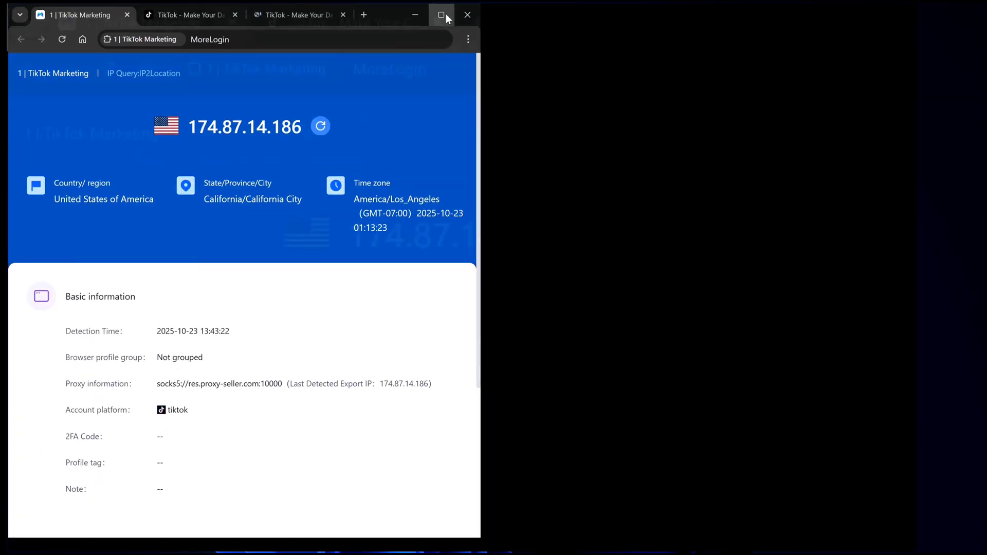
left_click(446, 16)
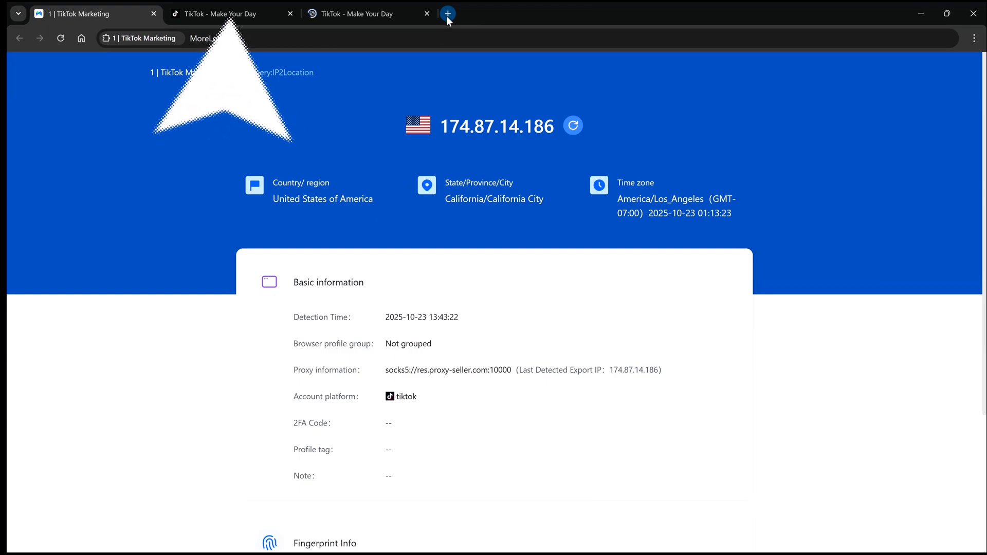
Step: Switch to the TikTok Explore tab in the profile's browser
left_click(231, 13)
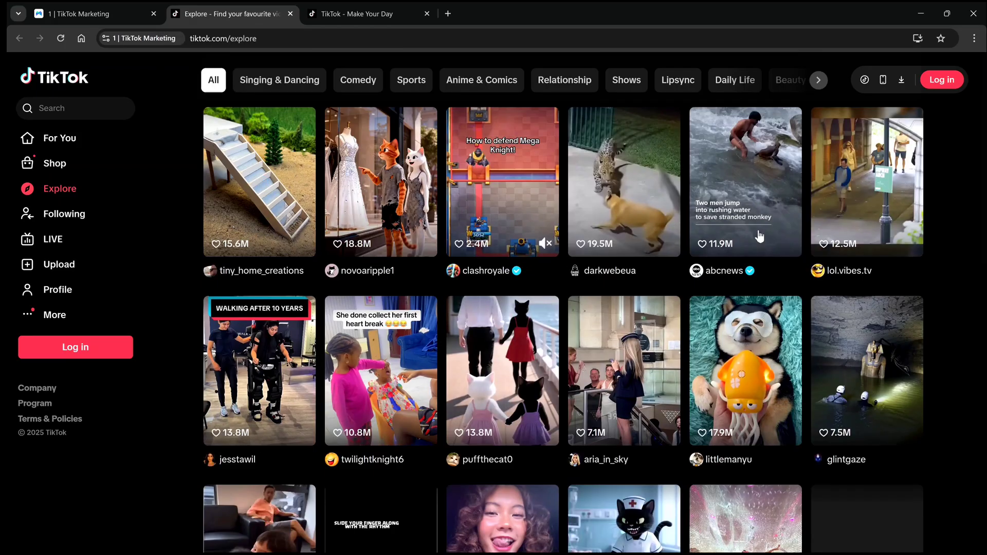
scroll(605, 218, "down", 1)
scroll(605, 218, "down", 5)
scroll(605, 219, "down", 2)
scroll(615, 248, "up", 2)
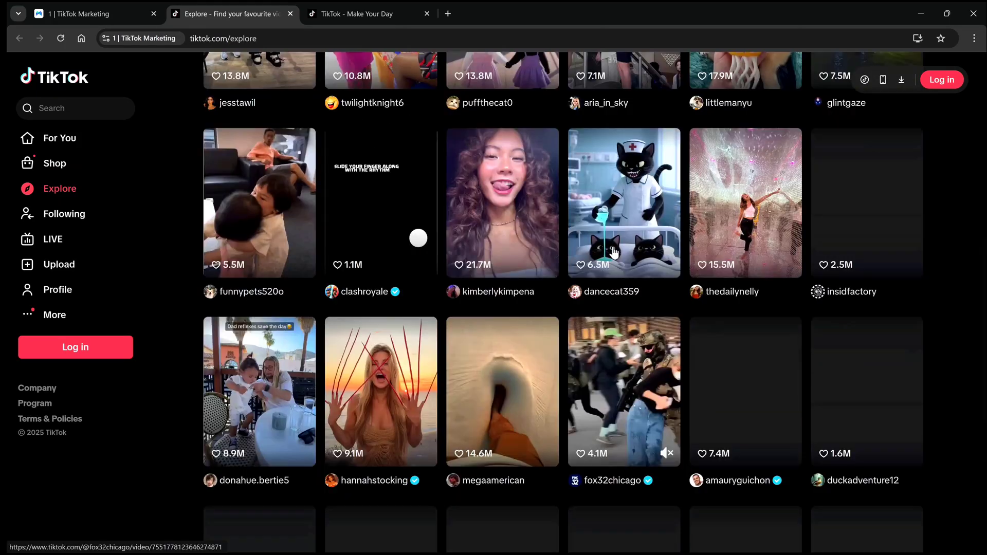
scroll(615, 248, "up", 3)
scroll(614, 248, "up", 2)
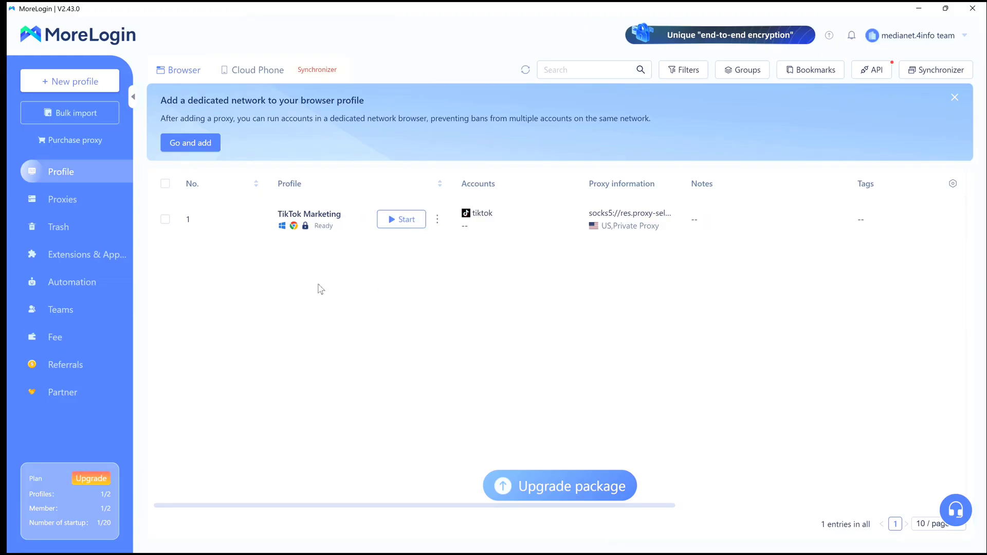
Step: Create a new Automation task with TikTok selected as the task type
left_click(57, 285)
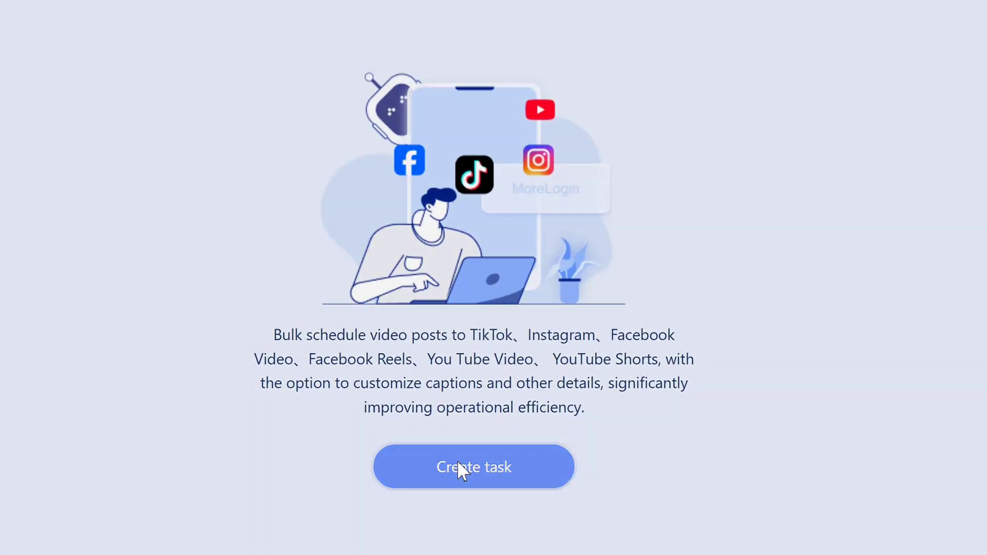
left_click(458, 467)
left_click(346, 152)
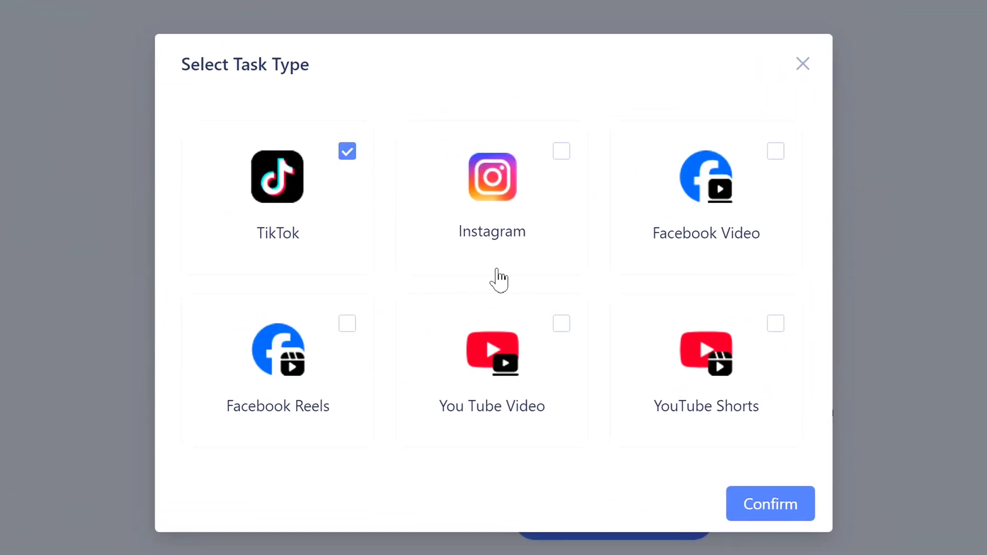
left_click(768, 510)
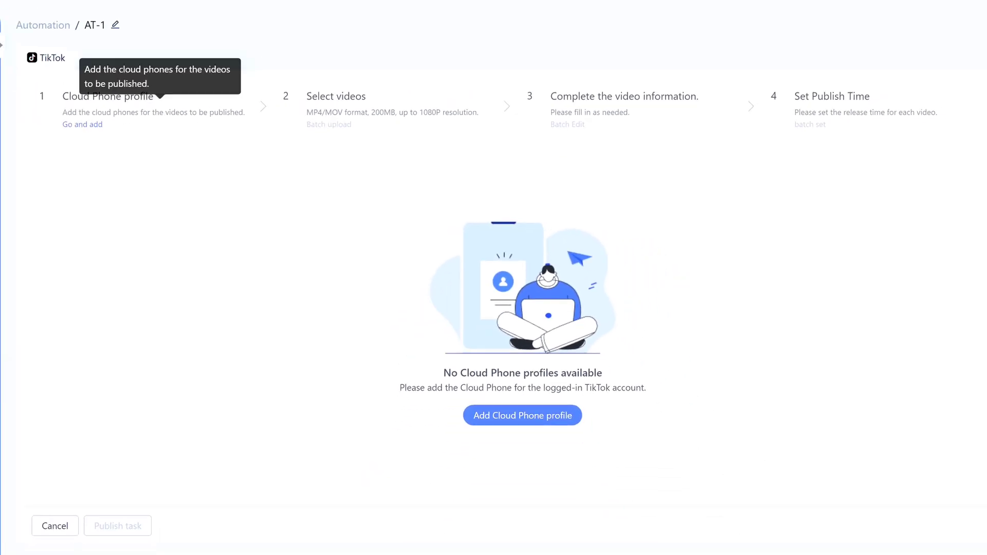
Step: Go to Teams from the expanded sidebar and bring up the Invite members form
left_click(3, 46)
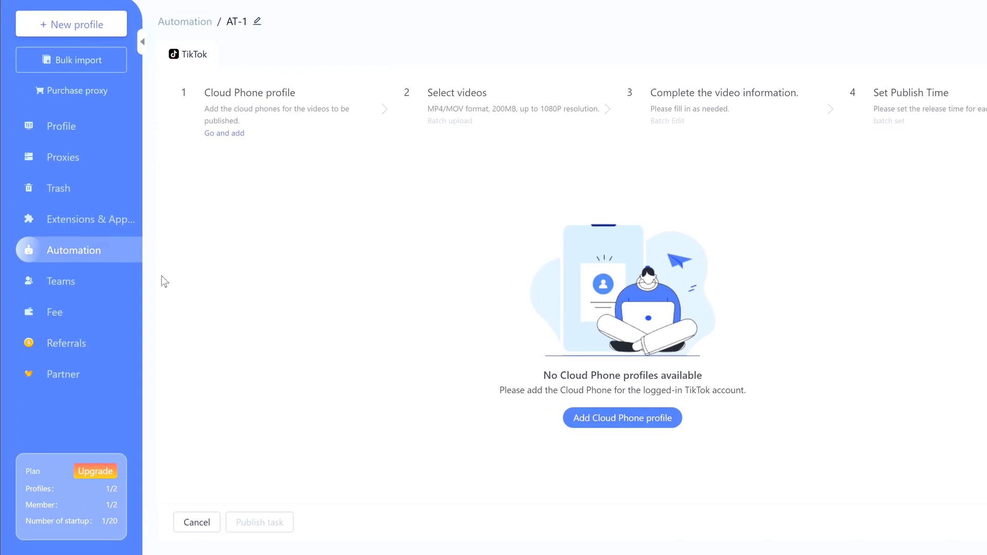
left_click(98, 286)
left_click(977, 24)
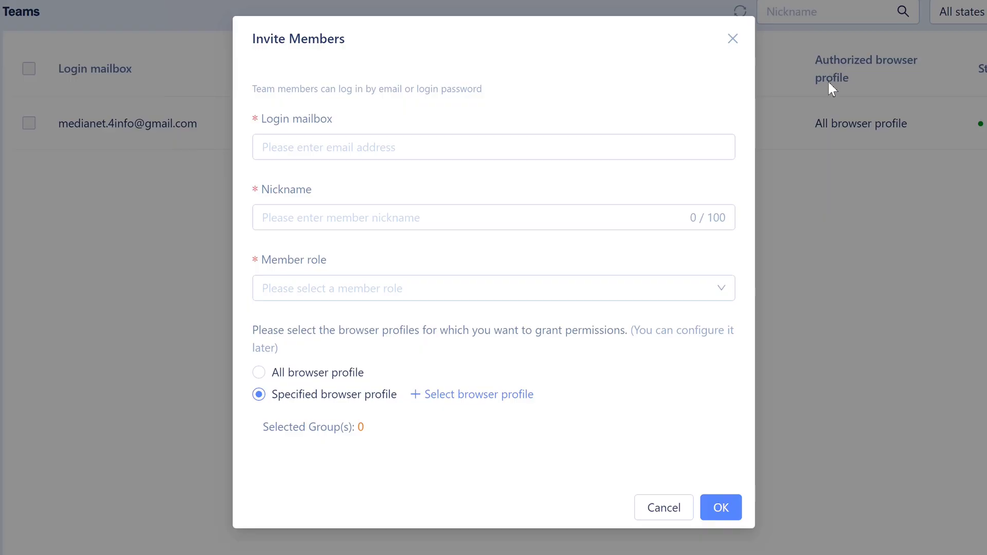
Step: Close the invite form and start adding an extension under Extensions & Applications
left_click(743, 37)
left_click(188, 300)
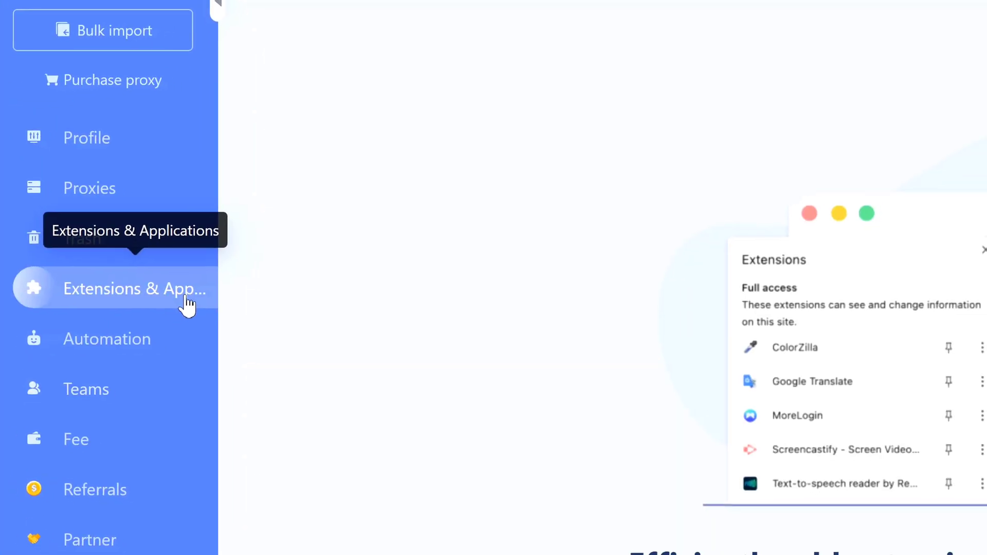
left_click(496, 460)
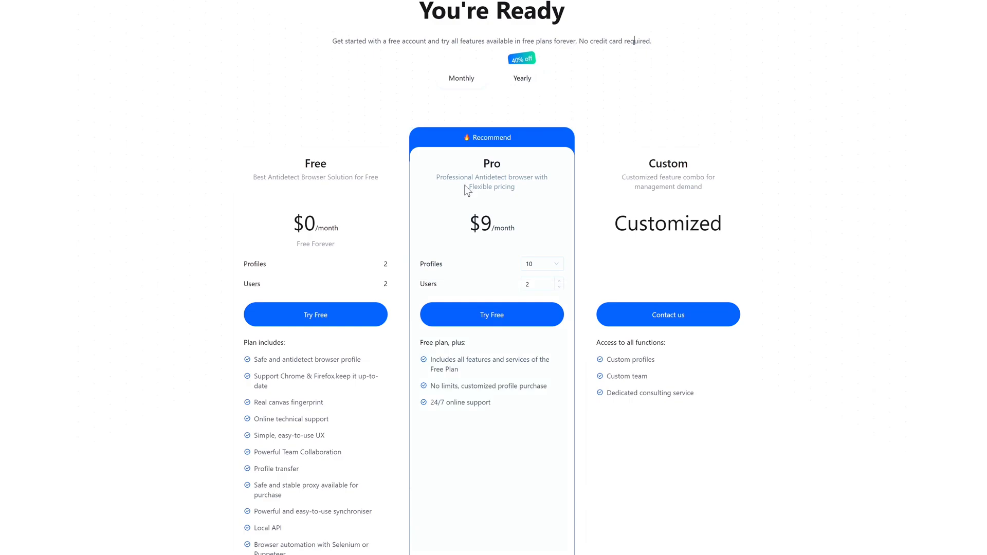
Step: Switch pricing to Yearly and set the upgrade to 1000 profiles plus 55 extra members
left_click(519, 79)
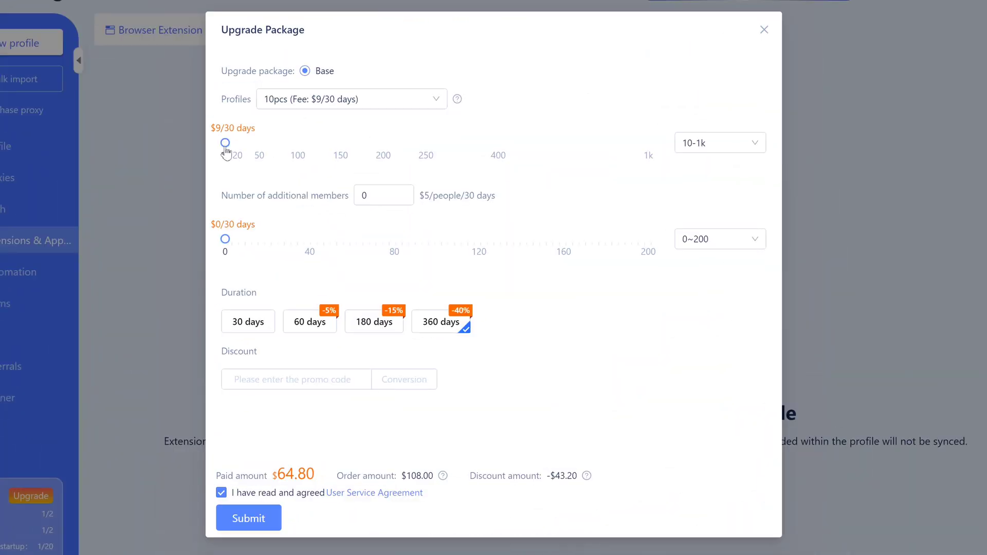
left_click_drag(336, 149, 648, 142)
left_click_drag(225, 239, 381, 245)
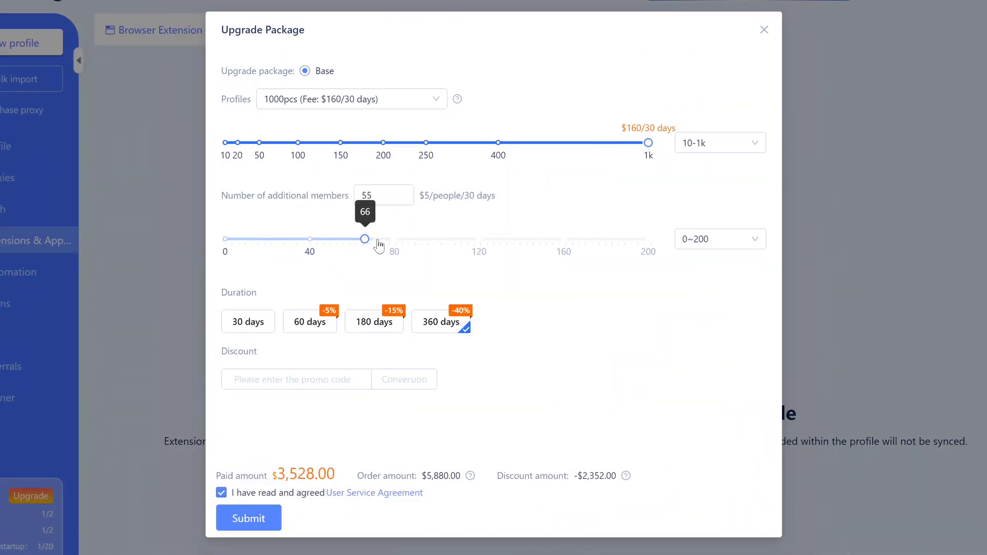